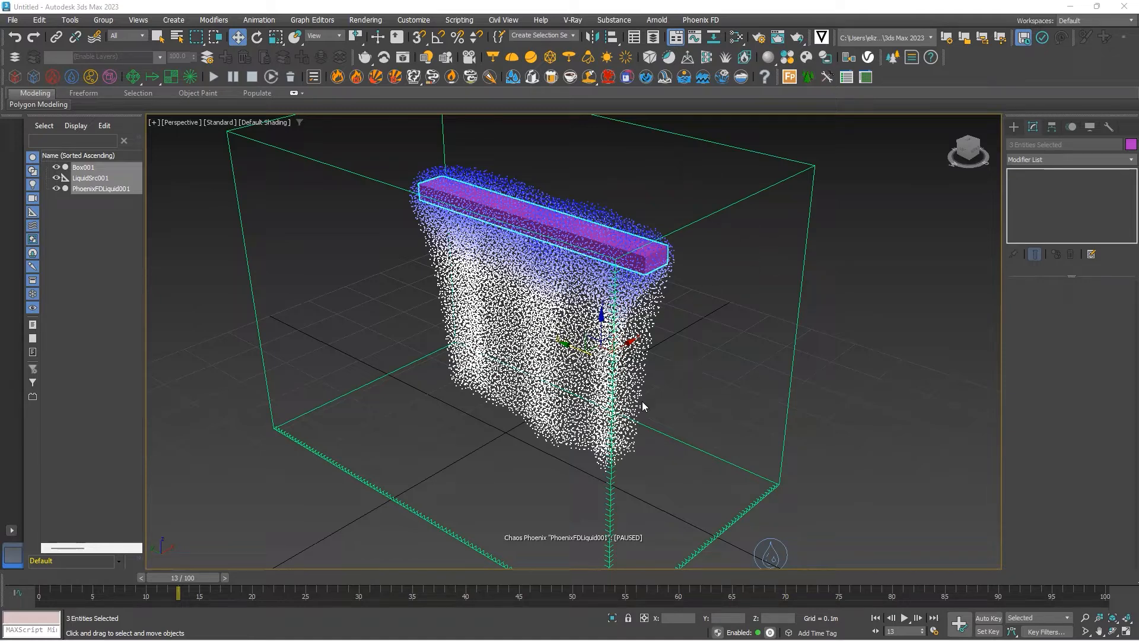
# Delete the selected box, liquid source and Phoenix liquid simulator to empty the scene
pyautogui.scroll(-5, 642, 401)
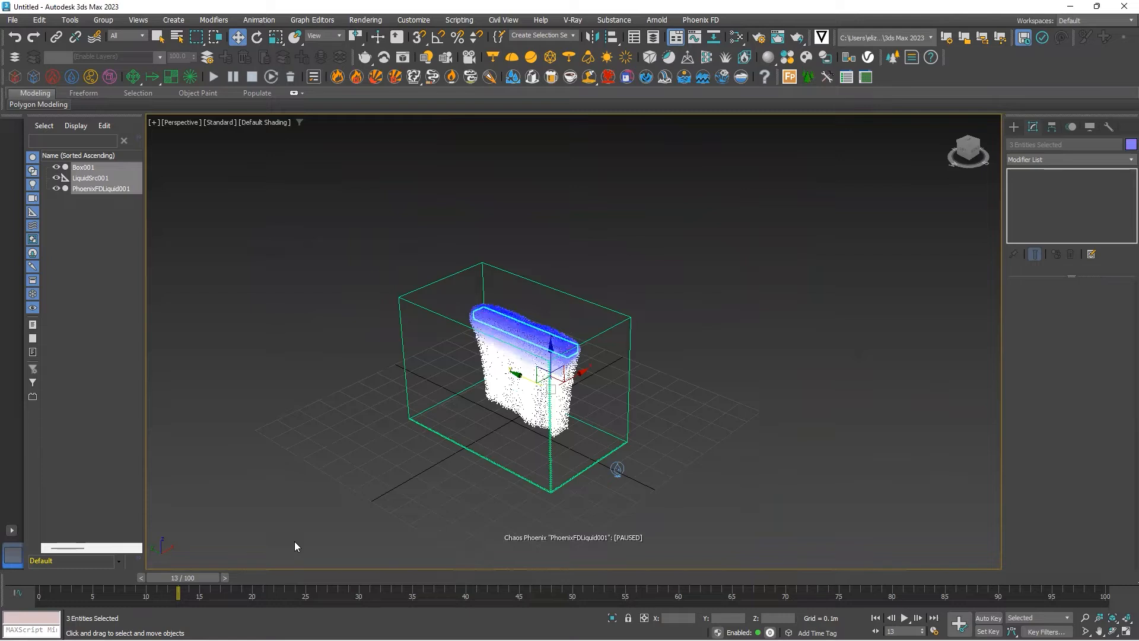
pyautogui.press('Delete')
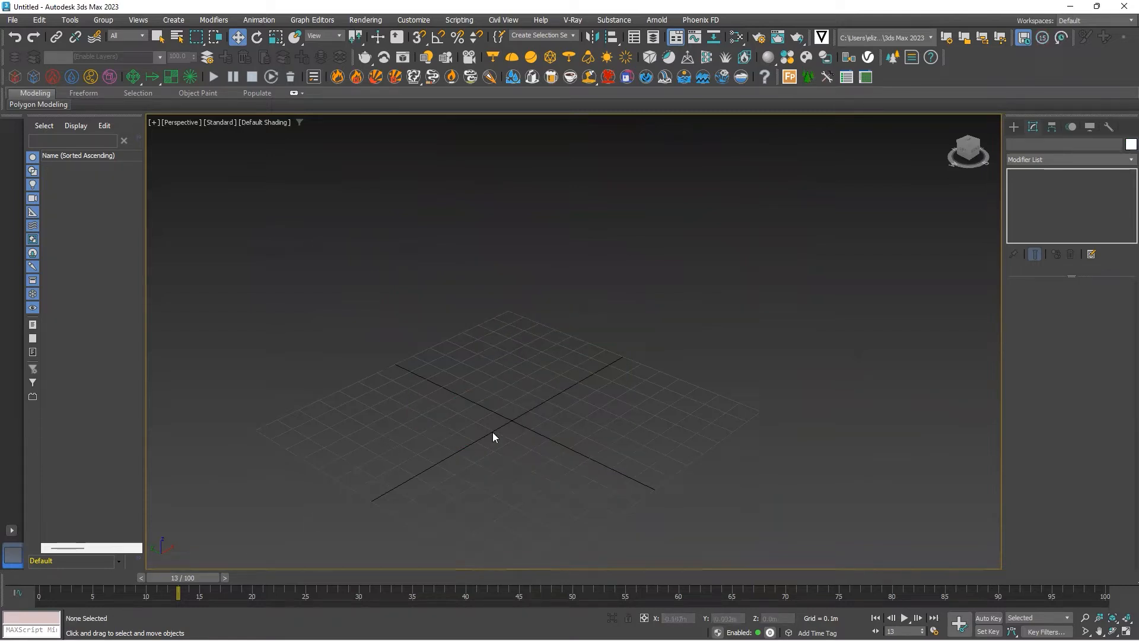
pyautogui.scroll(3, 492, 433)
# Draw a standard primitive box near the grid centre, about 0.247 m long, 0.121 m wide and 0.093 m high
pyautogui.click(1011, 128)
pyautogui.click(1034, 162)
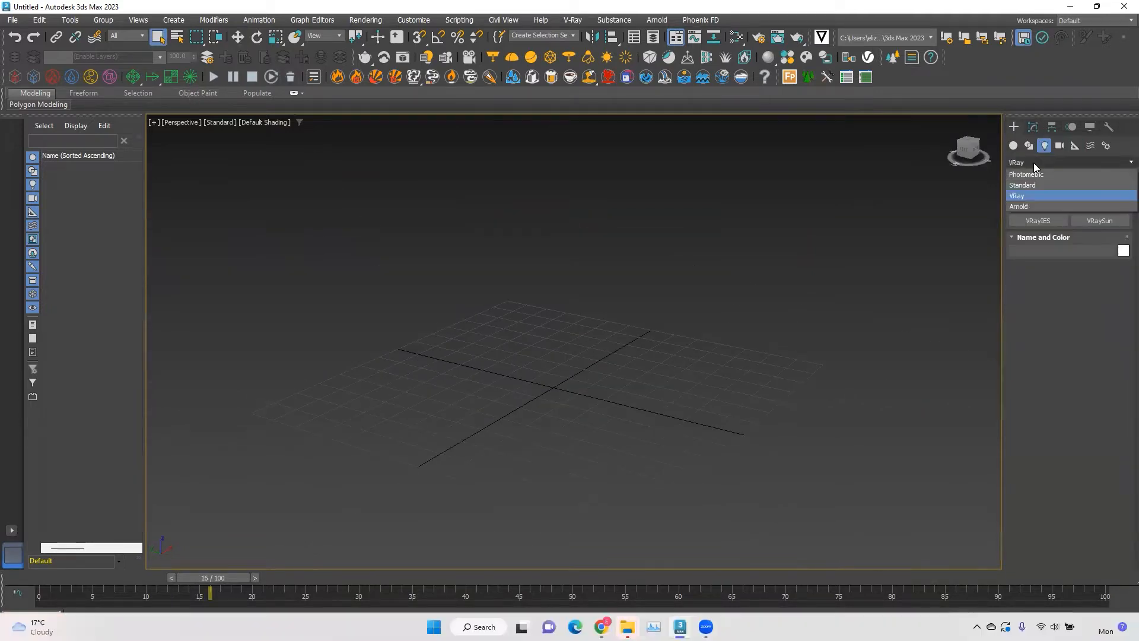
pyautogui.click(1012, 144)
pyautogui.click(1031, 161)
pyautogui.click(1035, 172)
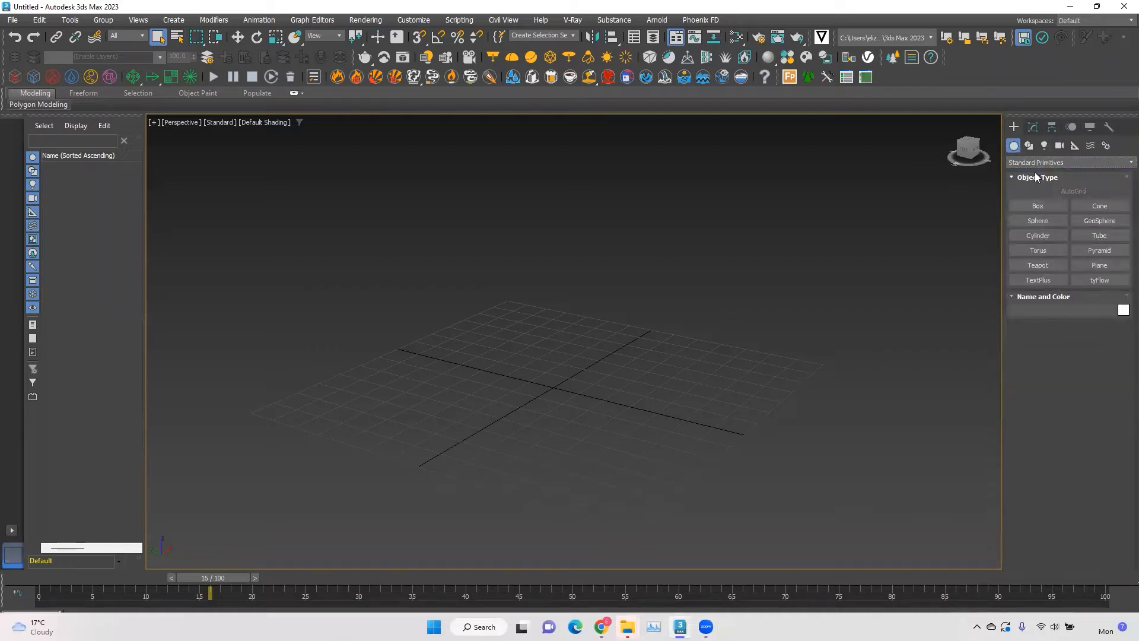
pyautogui.click(1022, 206)
pyautogui.moveTo(522, 376); pyautogui.dragTo(567, 403)
pyautogui.click(564, 388)
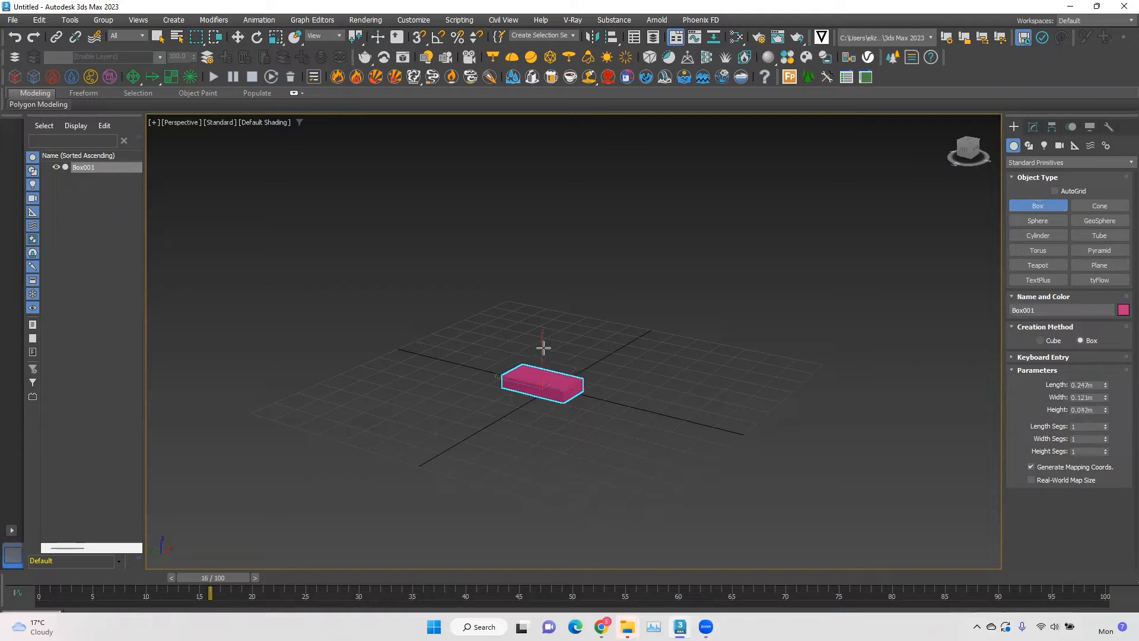
# Move the box straight up along Z so it floats well above the grid
pyautogui.click(238, 37)
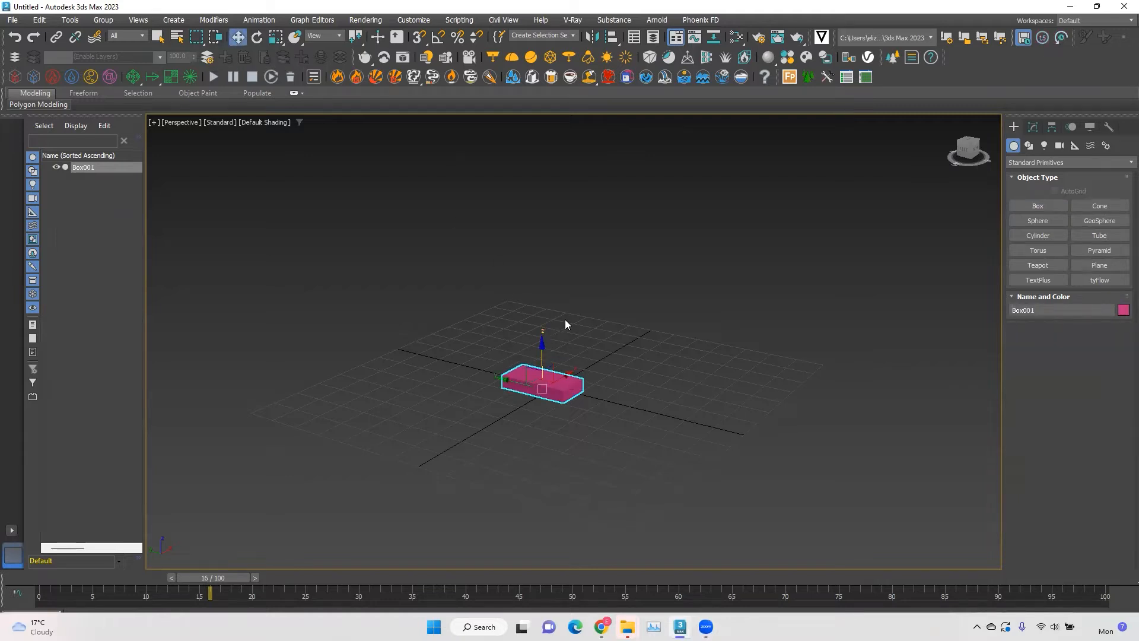
pyautogui.moveTo(540, 343); pyautogui.dragTo(621, 215)
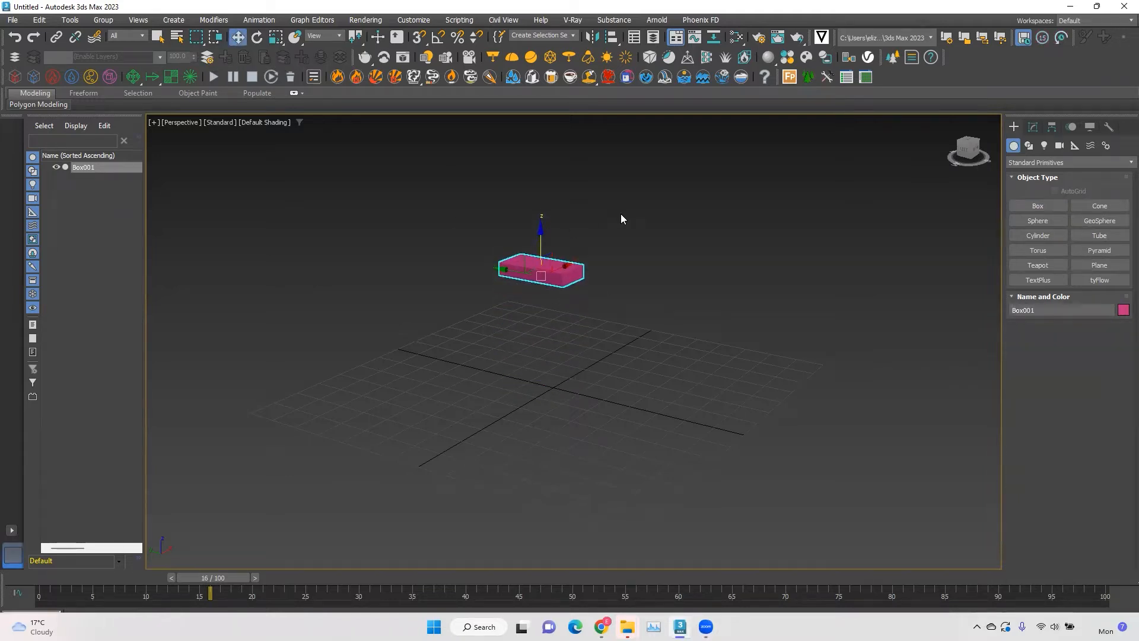
pyautogui.click(618, 209)
# Apply a Phoenix liquid preset to the raised box, run the simulation to around frame 16 and stop it
pyautogui.click(535, 271)
pyautogui.click(514, 79)
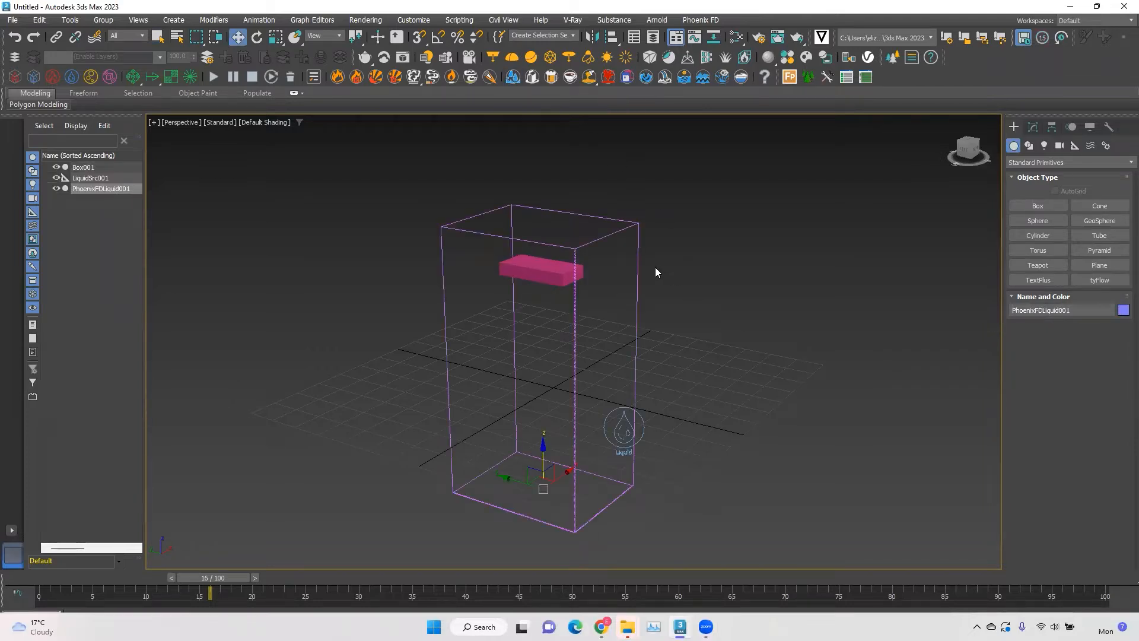
pyautogui.click(216, 77)
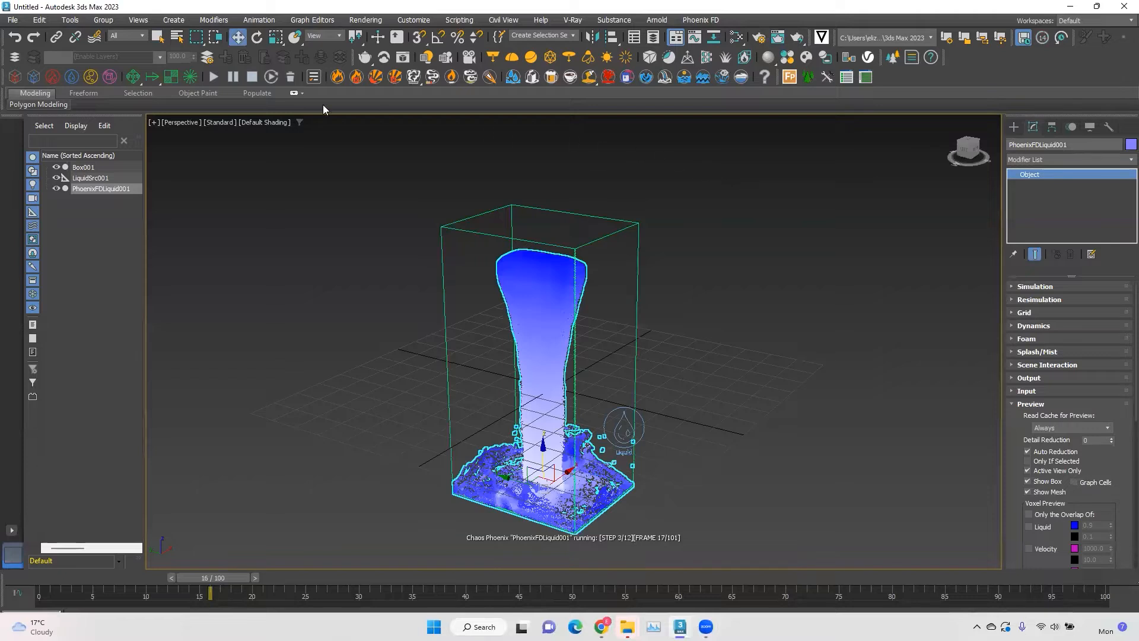
pyautogui.click(252, 77)
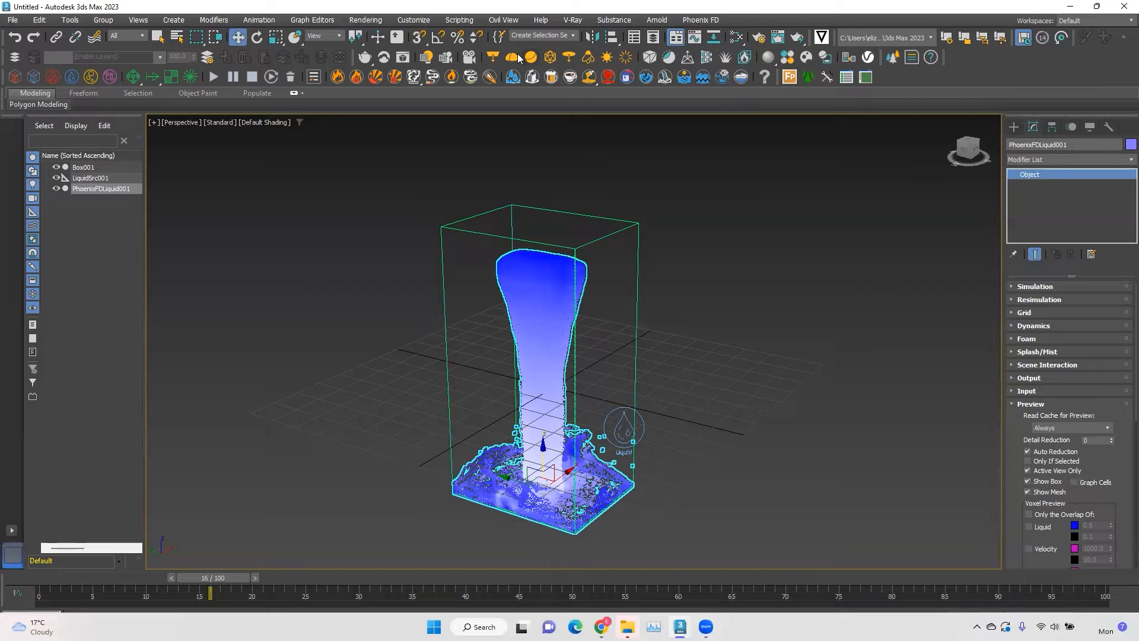
# Place a V-Ray dome light beside the liquid container and render the perspective view with V-Ray
pyautogui.click(322, 396)
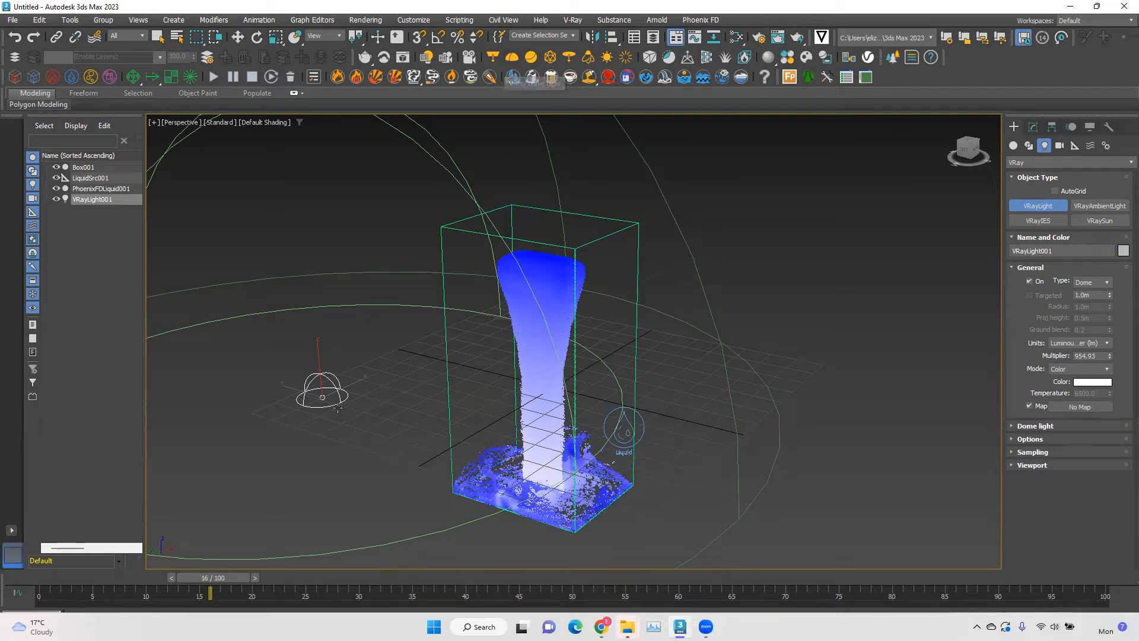
pyautogui.click(1033, 438)
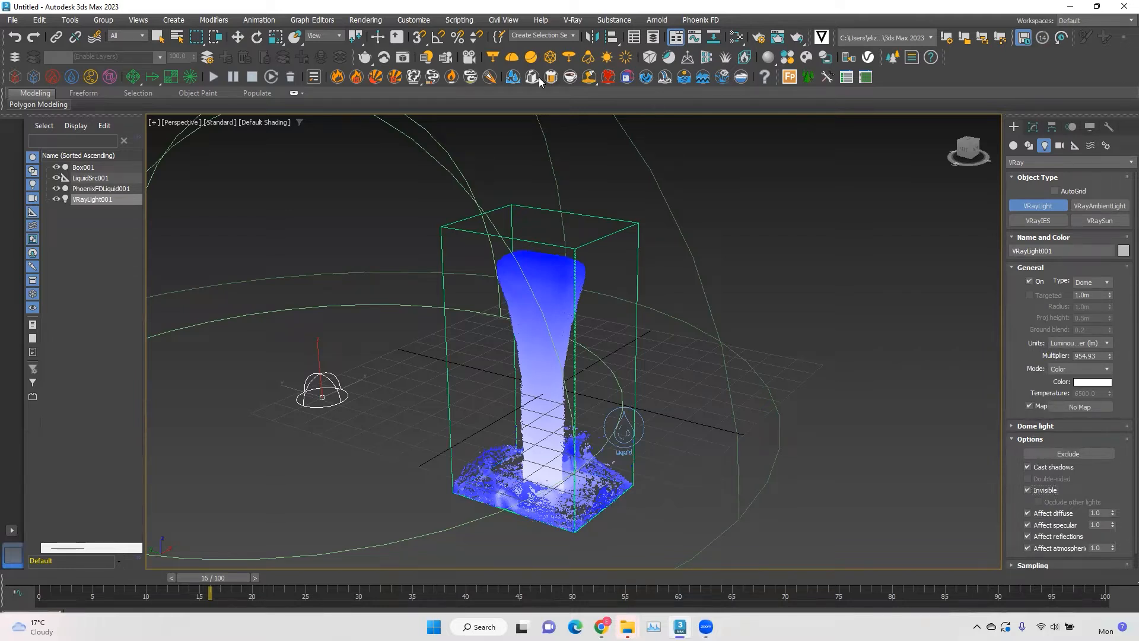
pyautogui.click(760, 38)
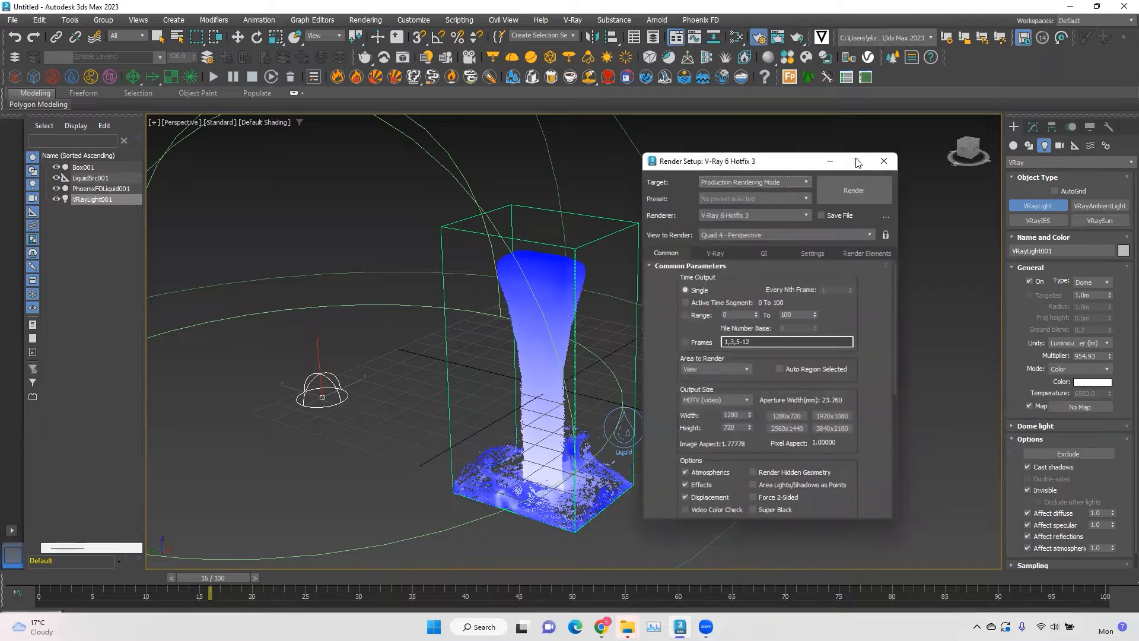
pyautogui.click(873, 185)
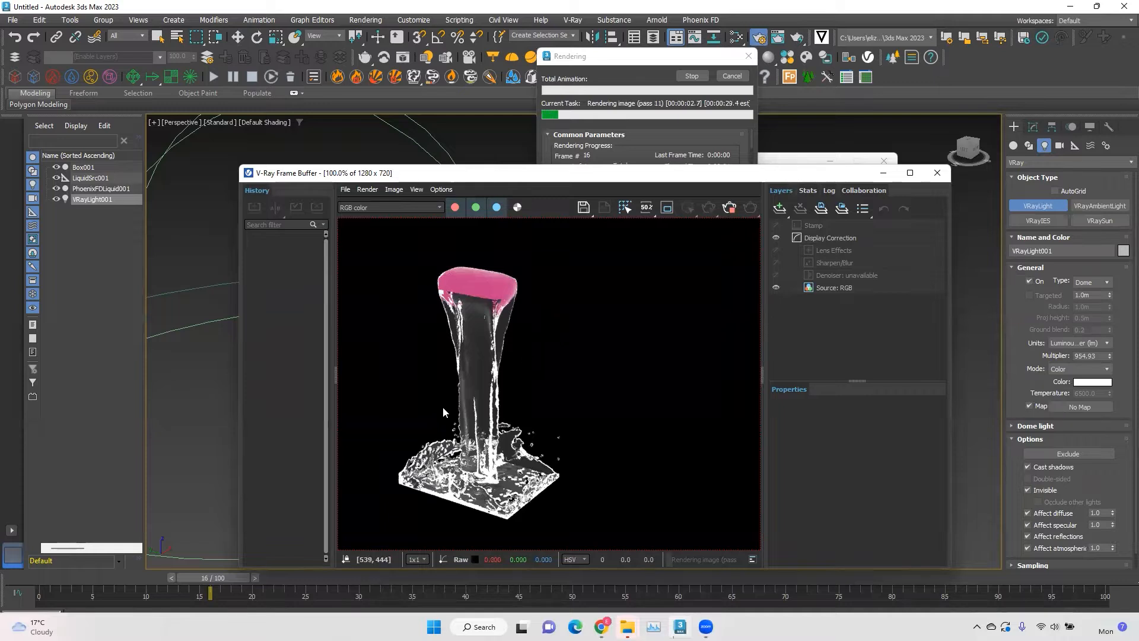
# Examine the liquid and its splashes in the V-Ray render, then stop rendering and close both render windows
pyautogui.scroll(2, 443, 407)
pyautogui.scroll(-4, 706, 297)
pyautogui.scroll(2, 708, 298)
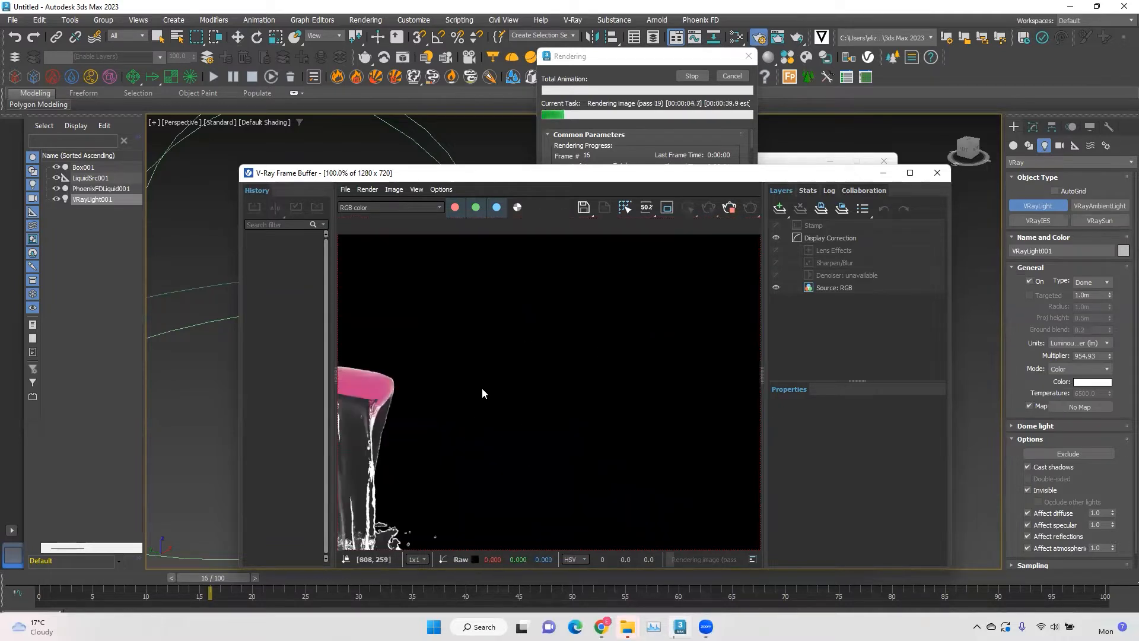
pyautogui.scroll(-2, 481, 390)
pyautogui.scroll(2, 482, 390)
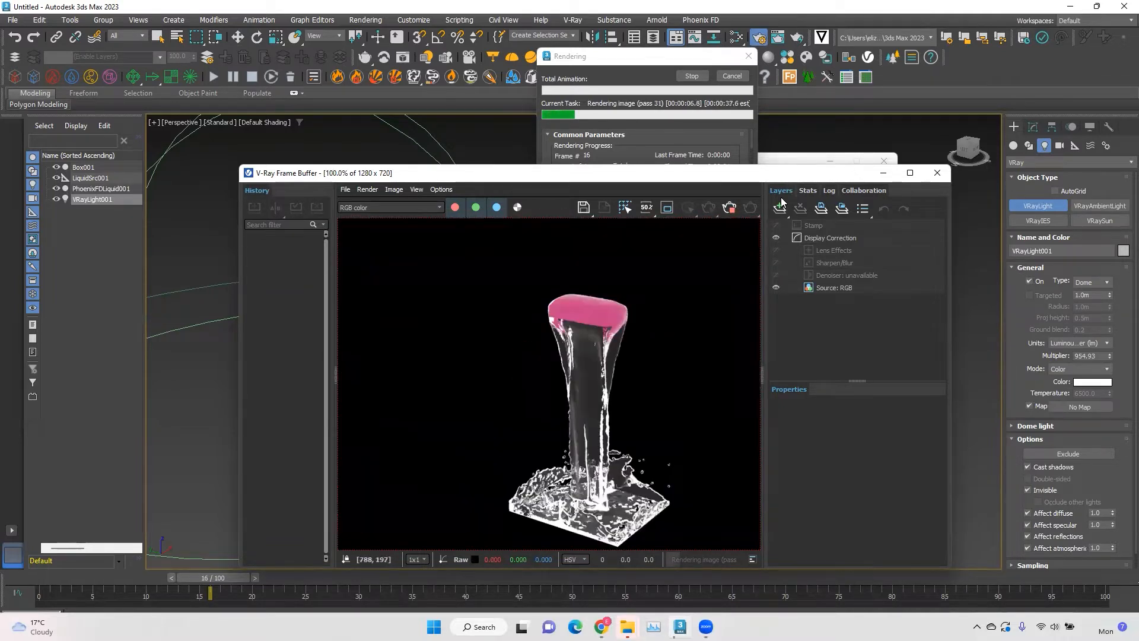
pyautogui.click(729, 207)
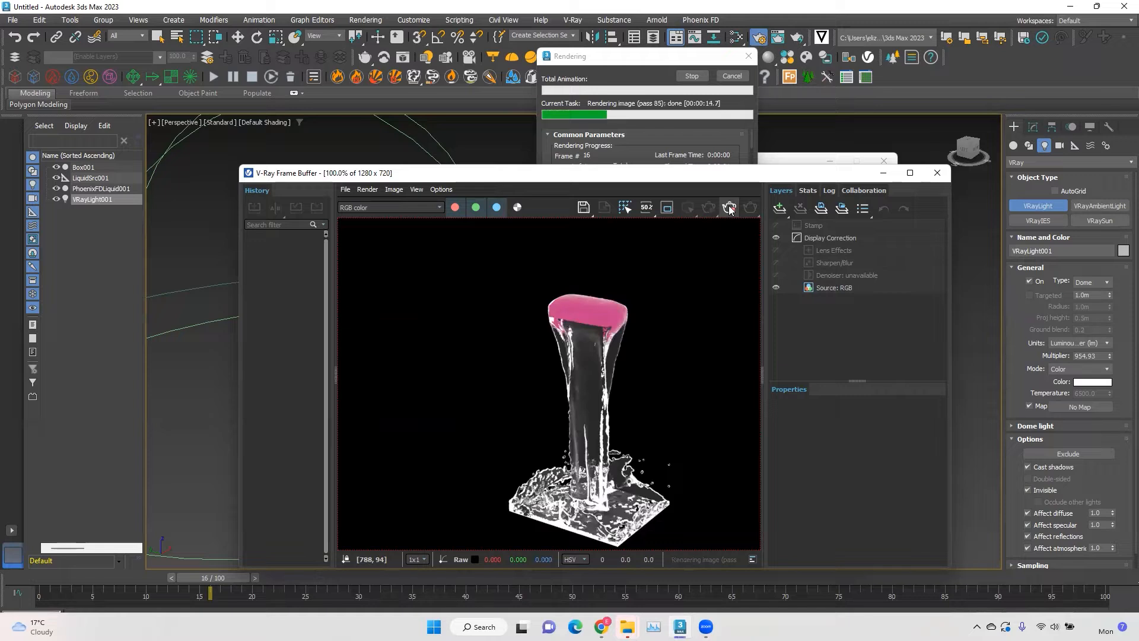
pyautogui.click(937, 174)
pyautogui.click(883, 160)
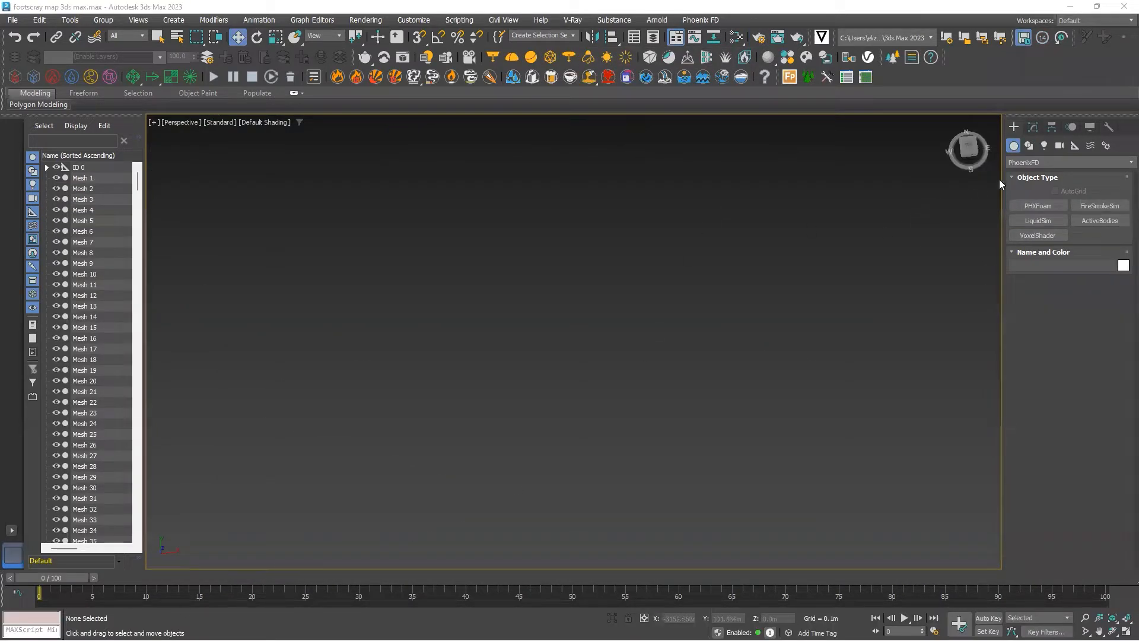
# In the footscray map scene, draw a box about 0.056 × 0.093 × 0.043 m and move it along Y to about 101.469 m
pyautogui.click(1044, 162)
pyautogui.click(1035, 173)
pyautogui.click(1037, 206)
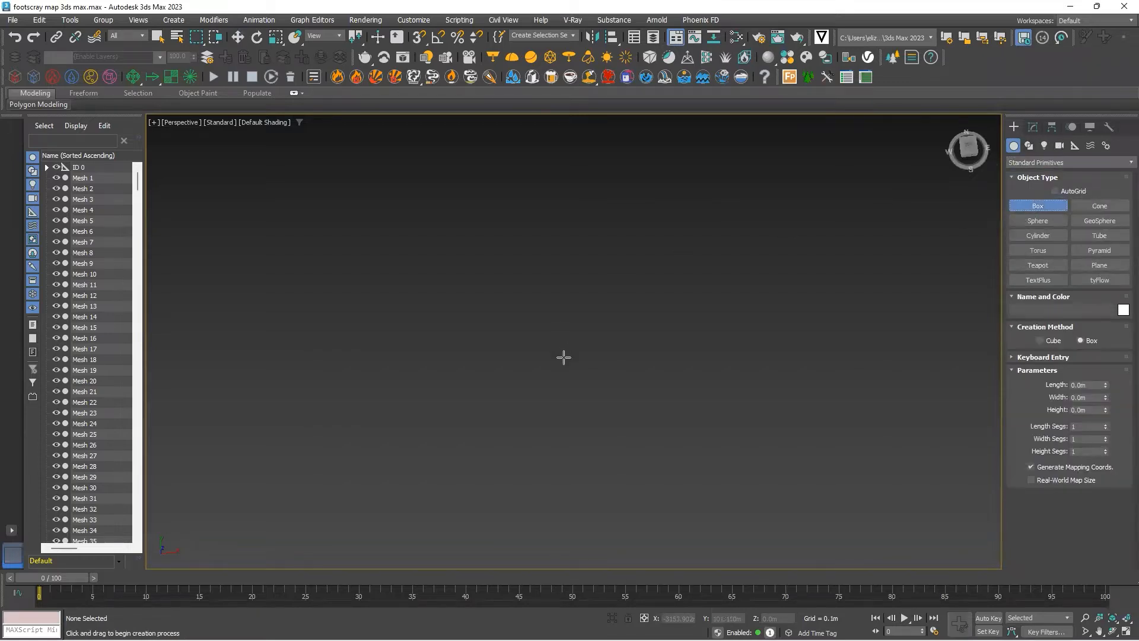
pyautogui.moveTo(498, 346); pyautogui.dragTo(529, 362)
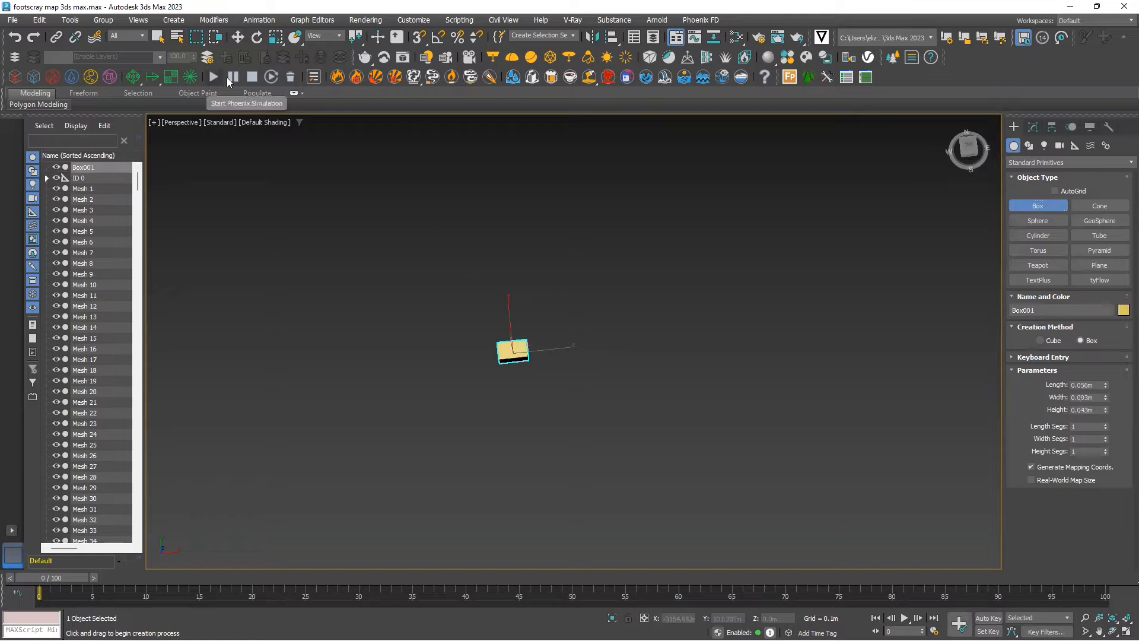
pyautogui.click(238, 37)
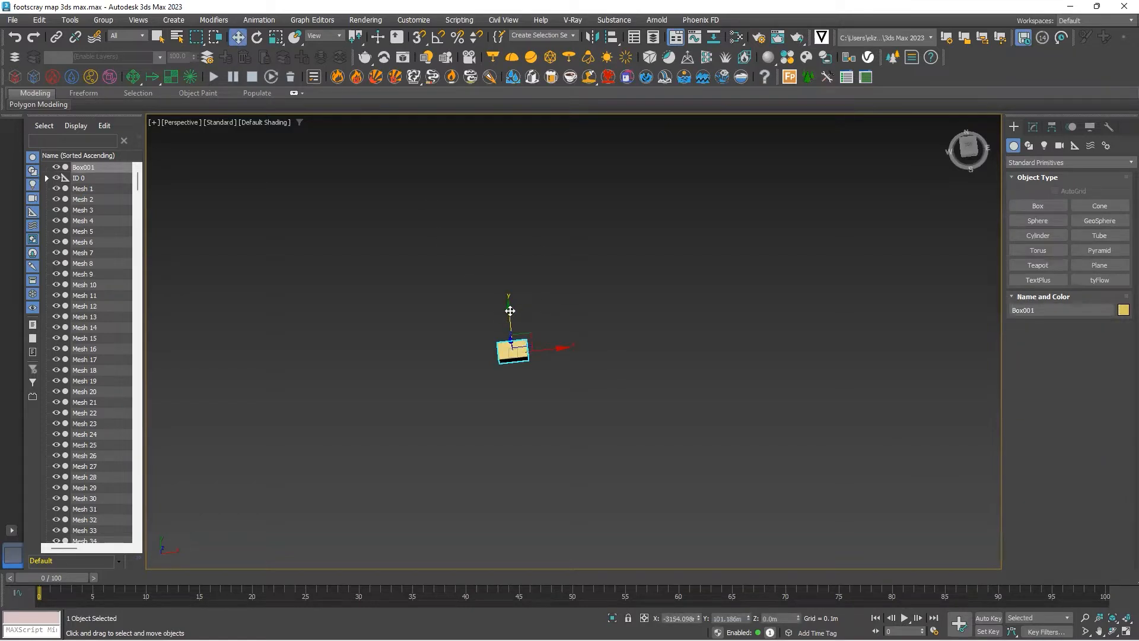
pyautogui.moveTo(506, 330); pyautogui.dragTo(495, 249)
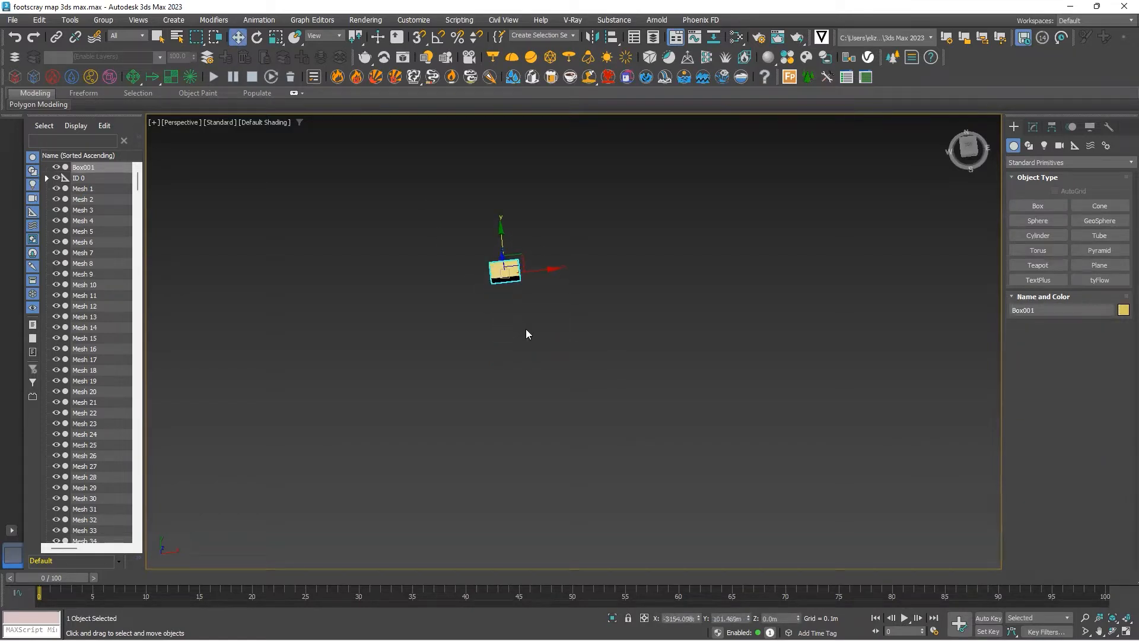
# From the top view, draw a Phoenix LiquidSim container around the box, about 0.36 m by 0.24 m and 0.34 m high
pyautogui.click(967, 146)
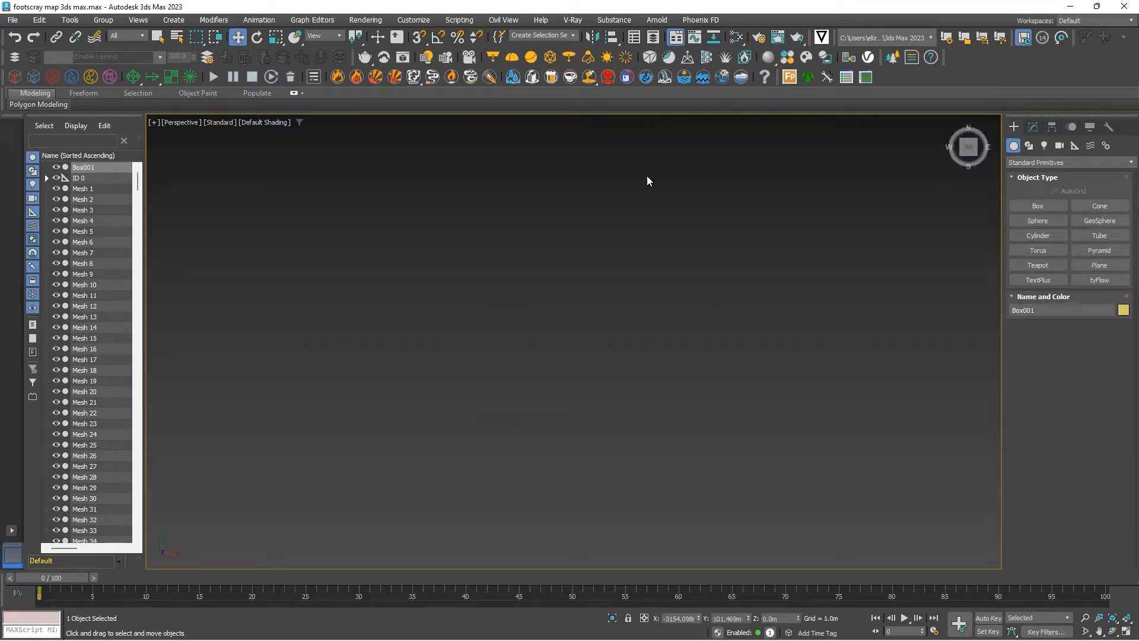
pyautogui.scroll(5, 554, 439)
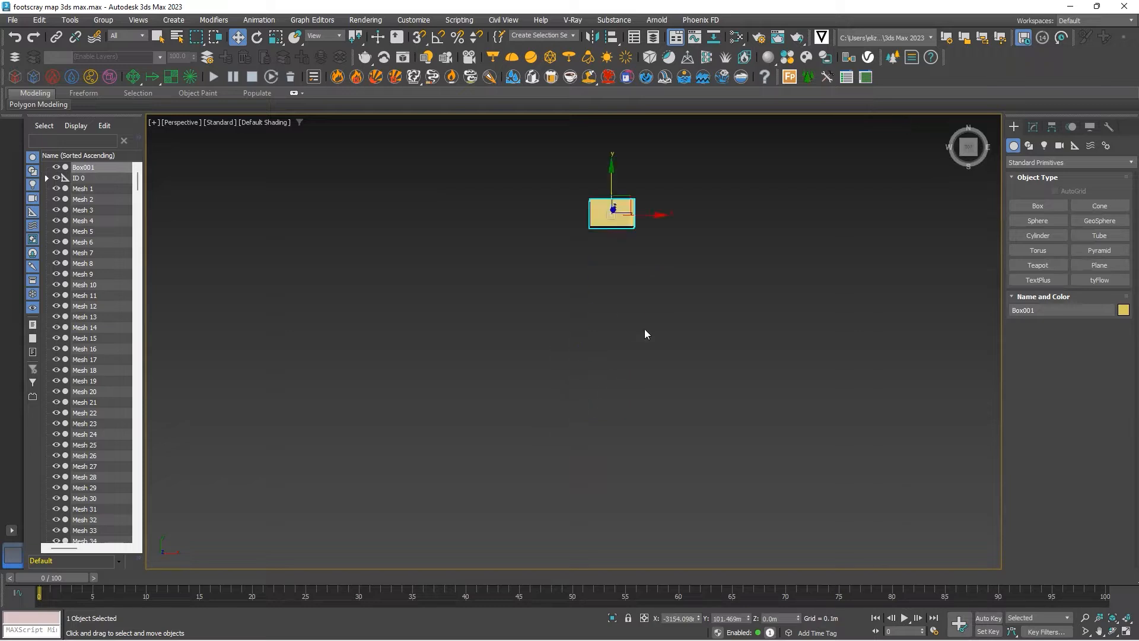
pyautogui.moveTo(624, 200); pyautogui.dragTo(597, 273, button='middle')
pyautogui.scroll(2, 598, 272)
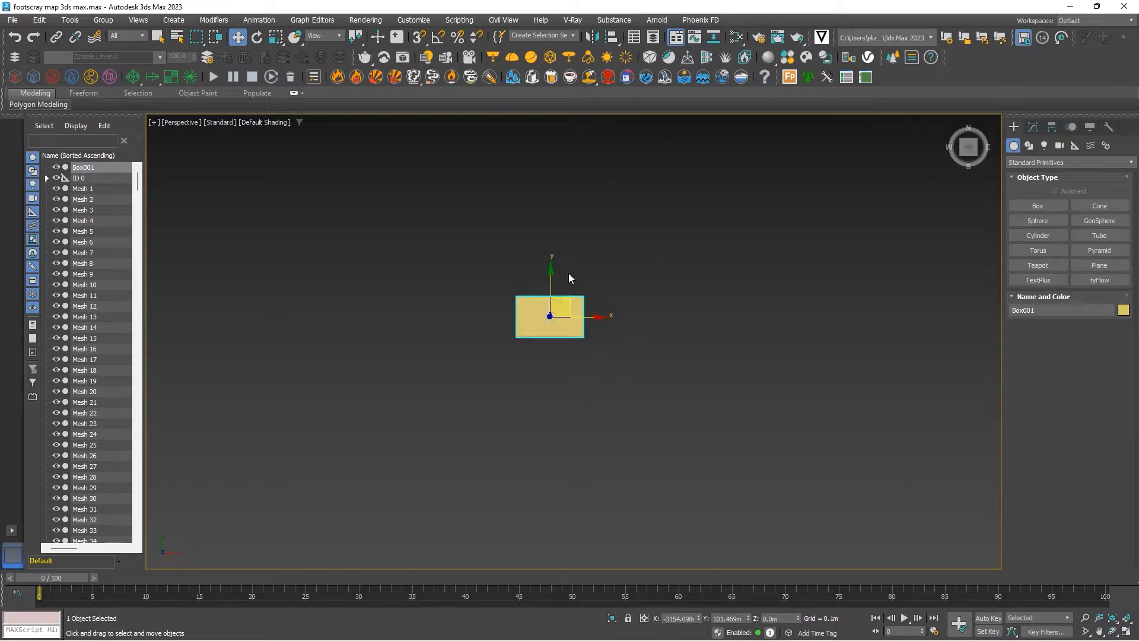
pyautogui.click(37, 77)
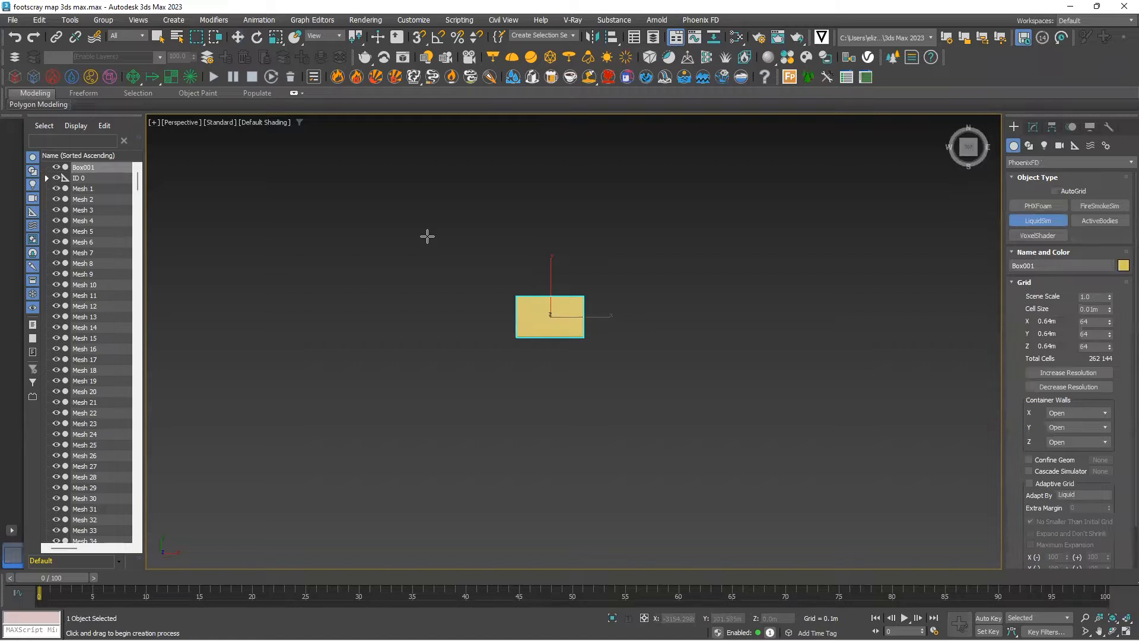
pyautogui.moveTo(424, 234); pyautogui.dragTo(673, 388)
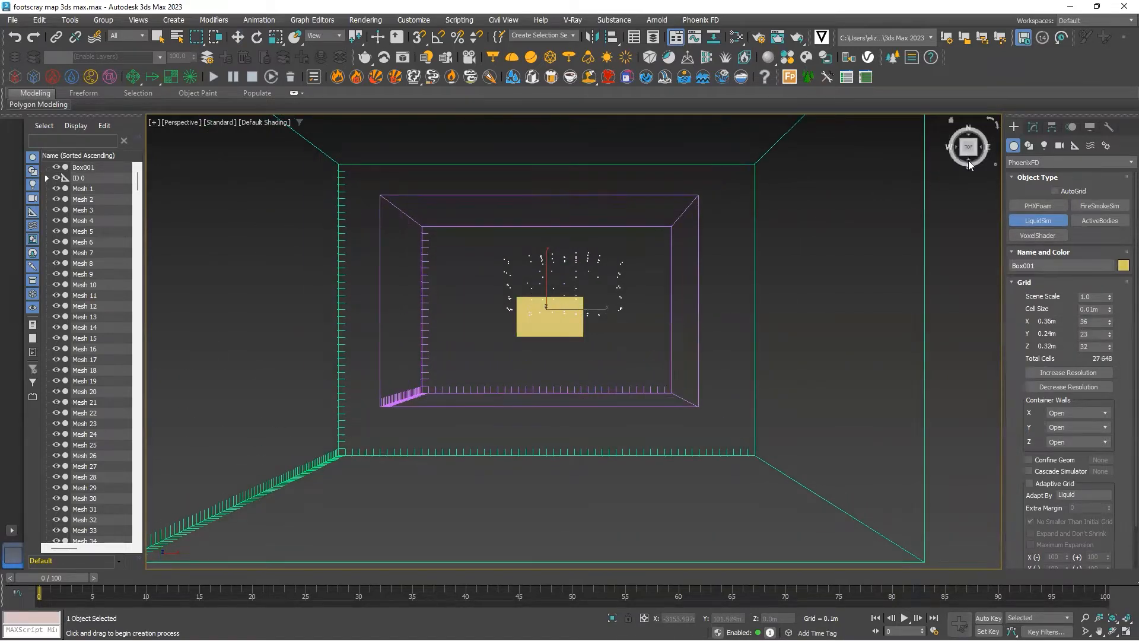
pyautogui.click(679, 253)
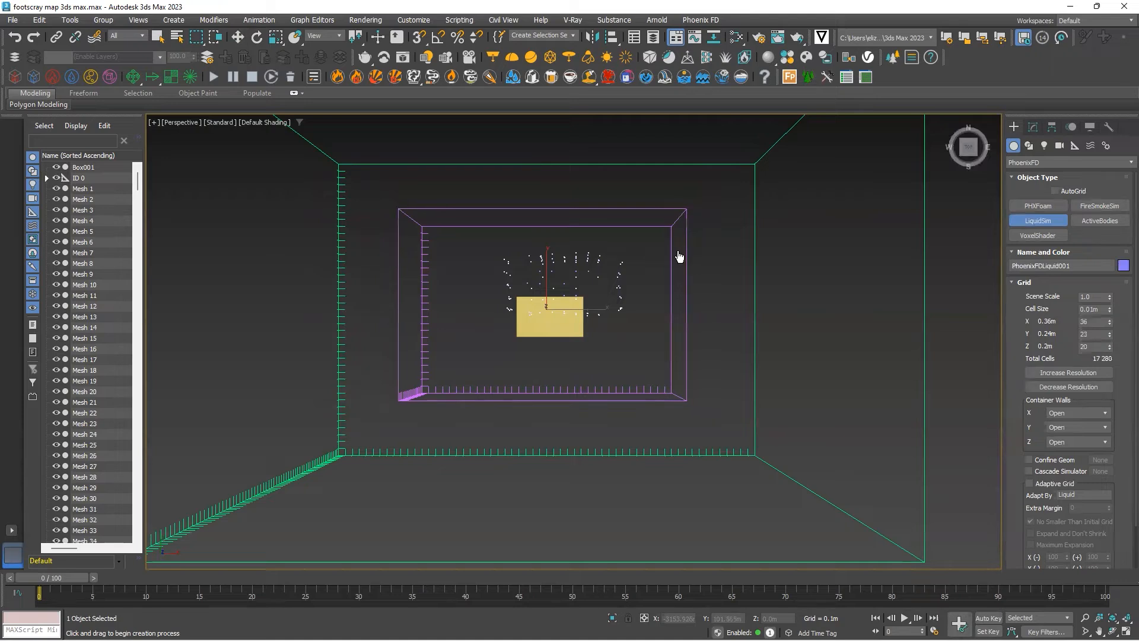
pyautogui.click(714, 185)
# Lower the LiquidSim container along Z to about -0.277 m so the box sits inside it near the top
pyautogui.keyDown('alt'); pyautogui.moveTo(742, 308); pyautogui.dragTo(763, 172, button='middle'); pyautogui.keyUp('alt')
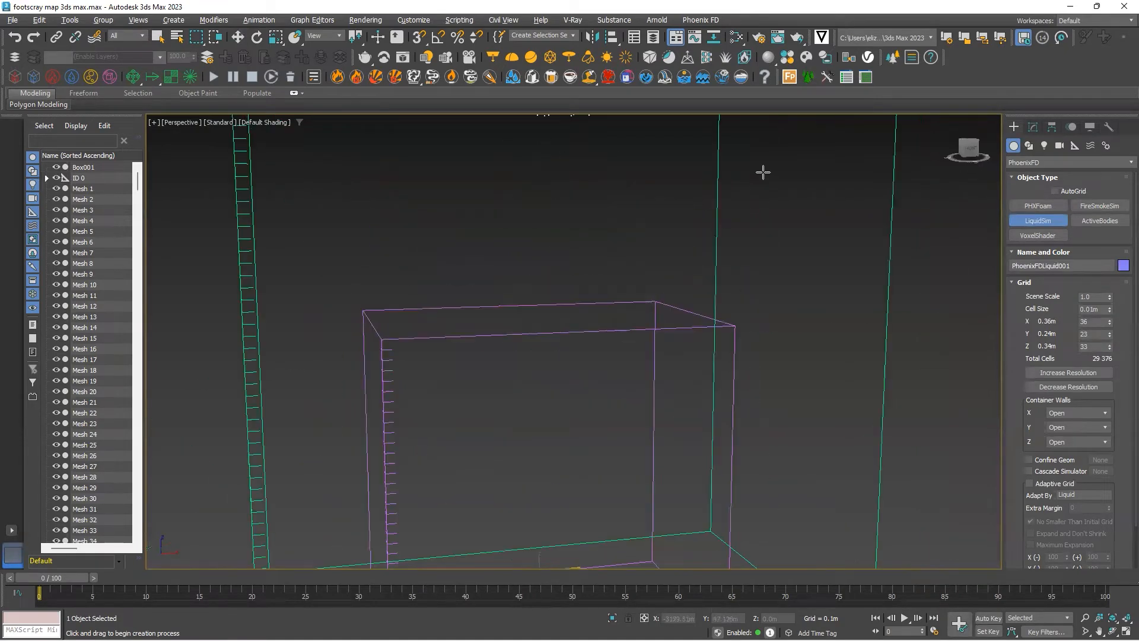
pyautogui.keyDown('alt'); pyautogui.moveTo(534, 257); pyautogui.dragTo(591, 318, button='middle'); pyautogui.keyUp('alt')
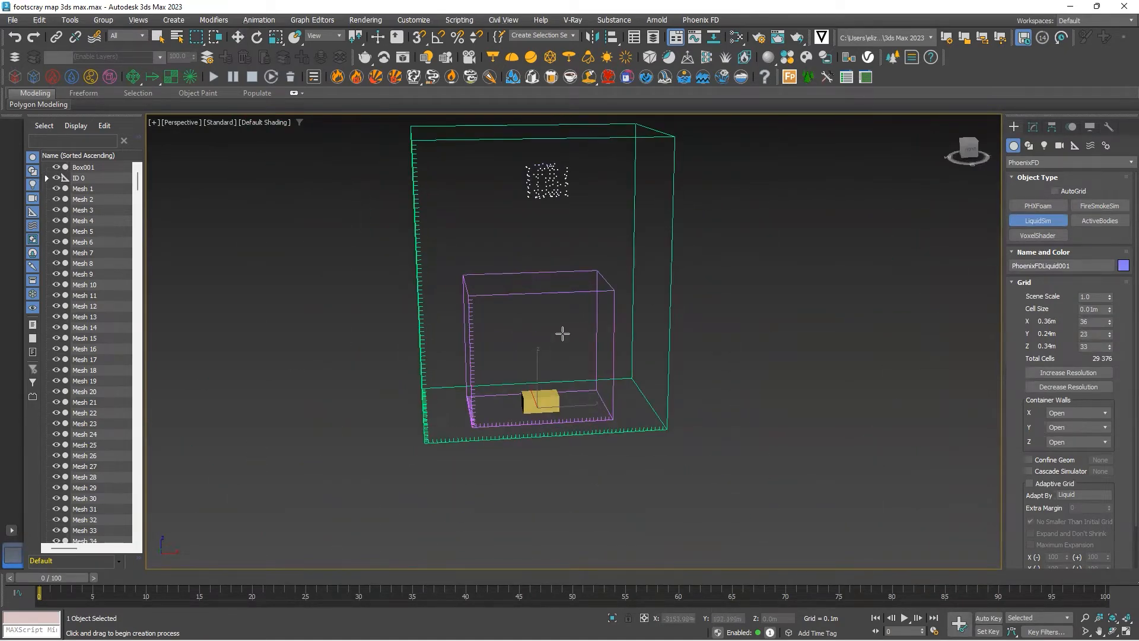
pyautogui.scroll(3, 561, 332)
pyautogui.click(238, 37)
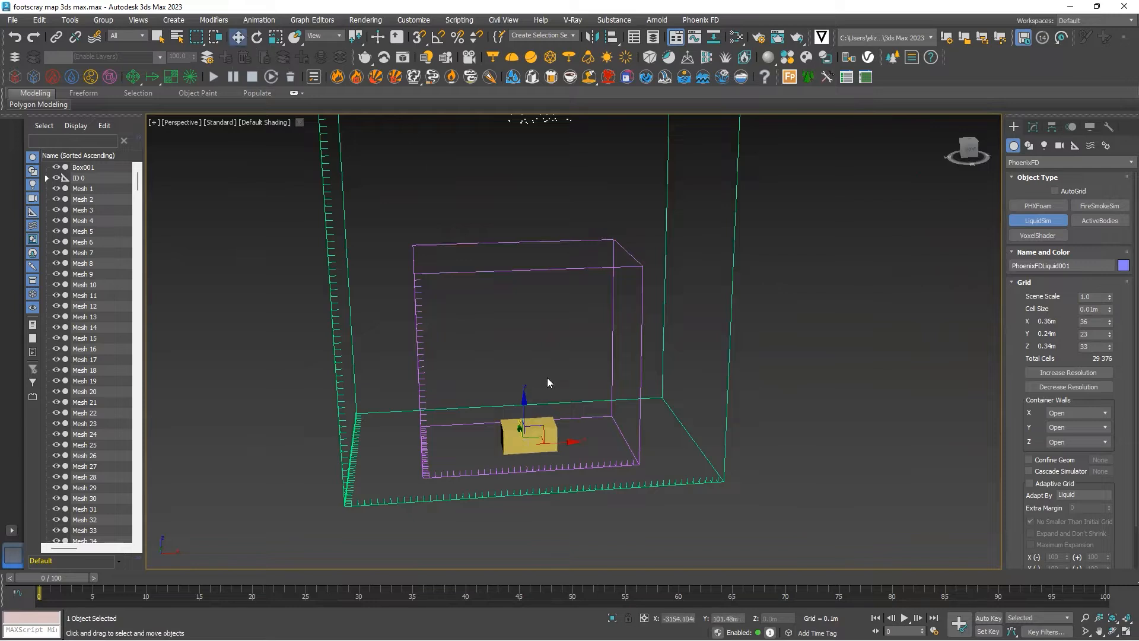
pyautogui.moveTo(526, 404); pyautogui.dragTo(552, 565)
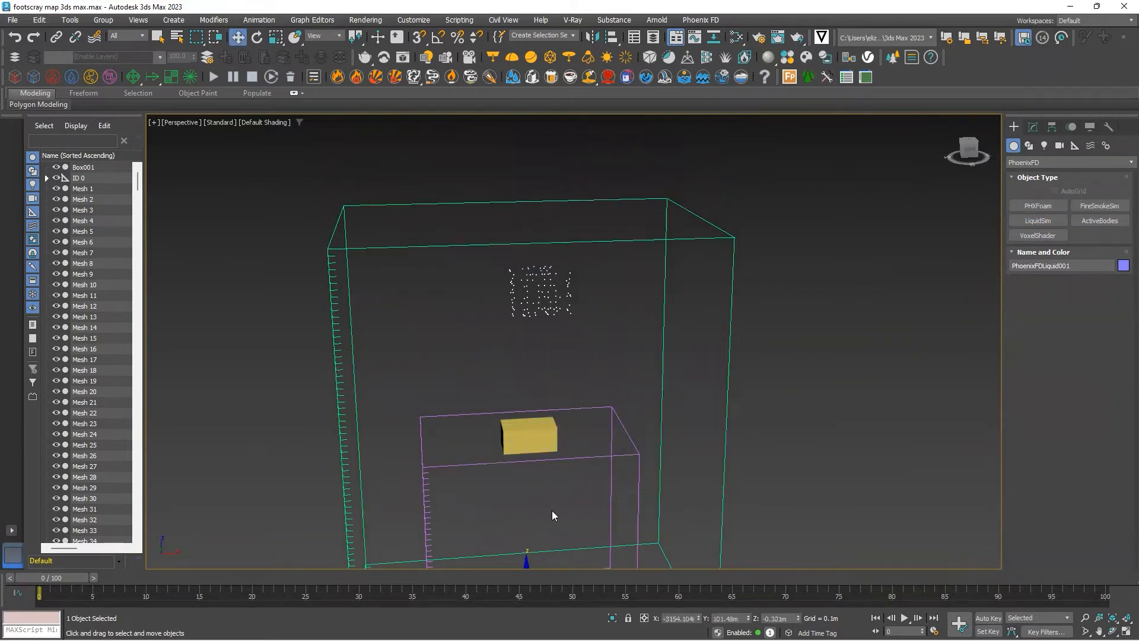
pyautogui.scroll(-4, 582, 310)
pyautogui.scroll(3, 569, 386)
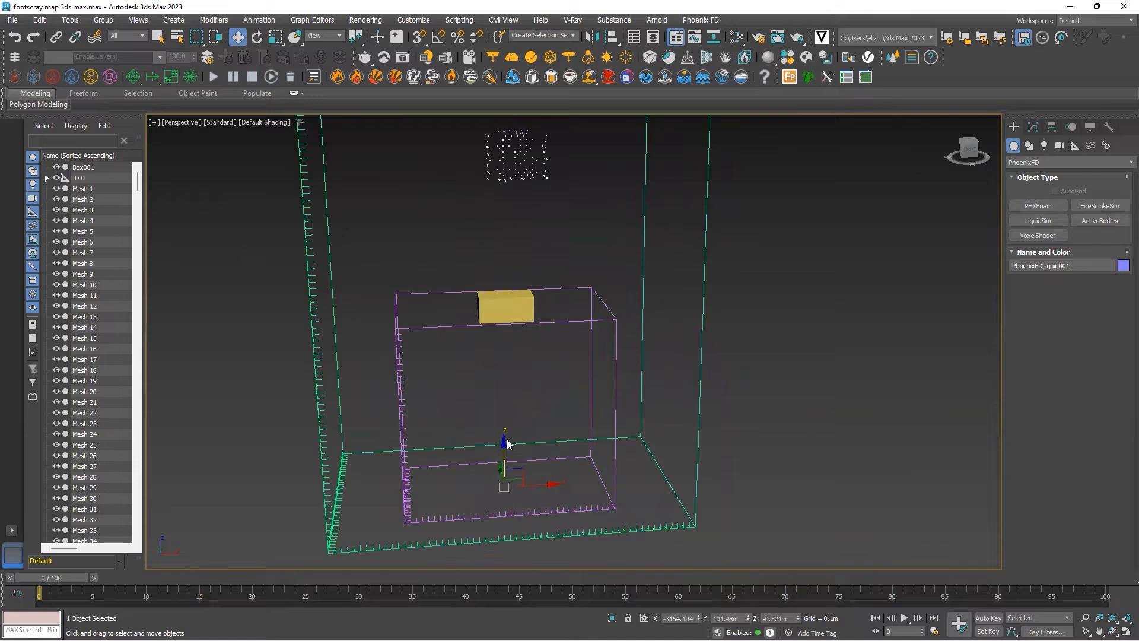
pyautogui.moveTo(509, 444); pyautogui.dragTo(518, 406)
pyautogui.scroll(-3, 515, 398)
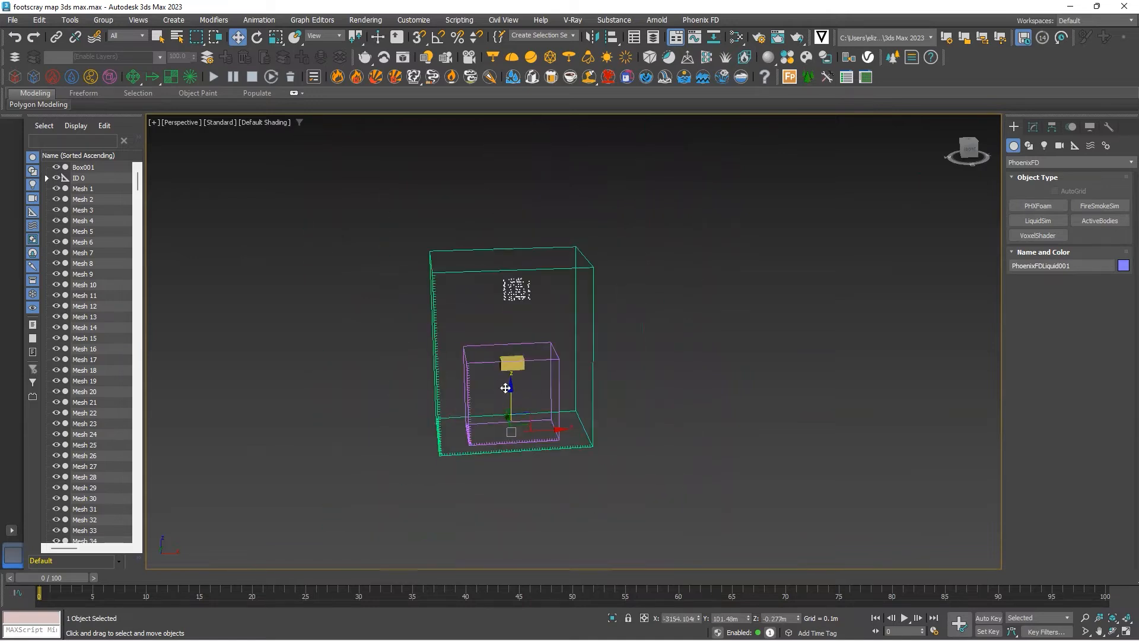
pyautogui.scroll(5, 504, 356)
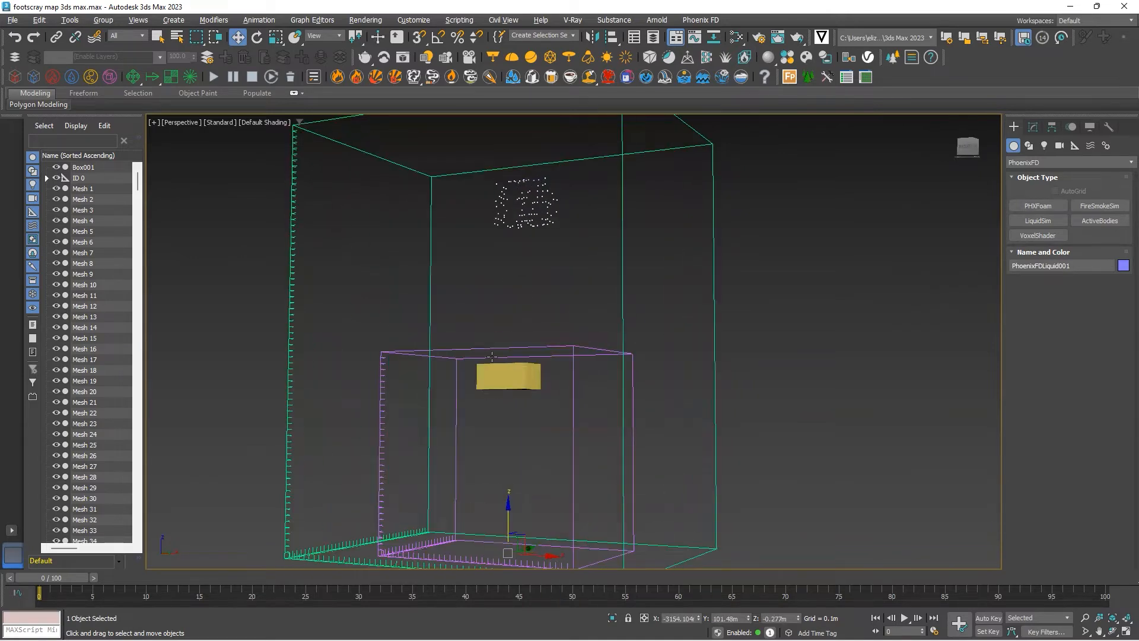
# Create a Phoenix liquid source beside the LiquidSim container and add the box as its emitter node
pyautogui.keyDown('alt'); pyautogui.moveTo(488, 347); pyautogui.dragTo(469, 313, button='middle'); pyautogui.keyUp('alt')
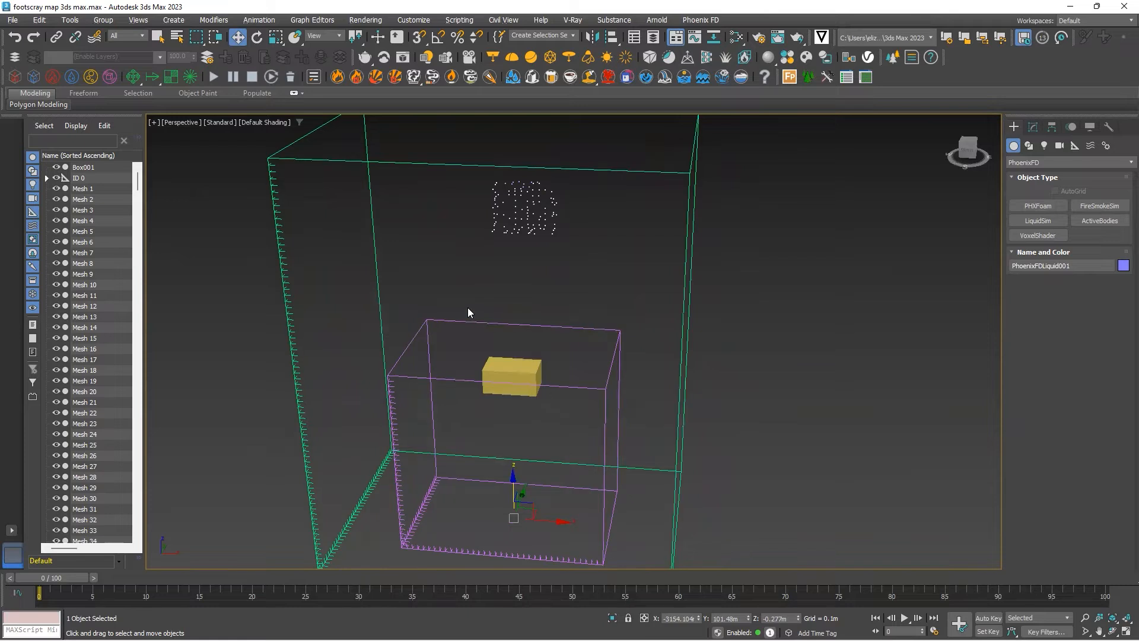
pyautogui.scroll(-5, 469, 308)
pyautogui.scroll(5, 487, 308)
pyautogui.scroll(-3, 528, 248)
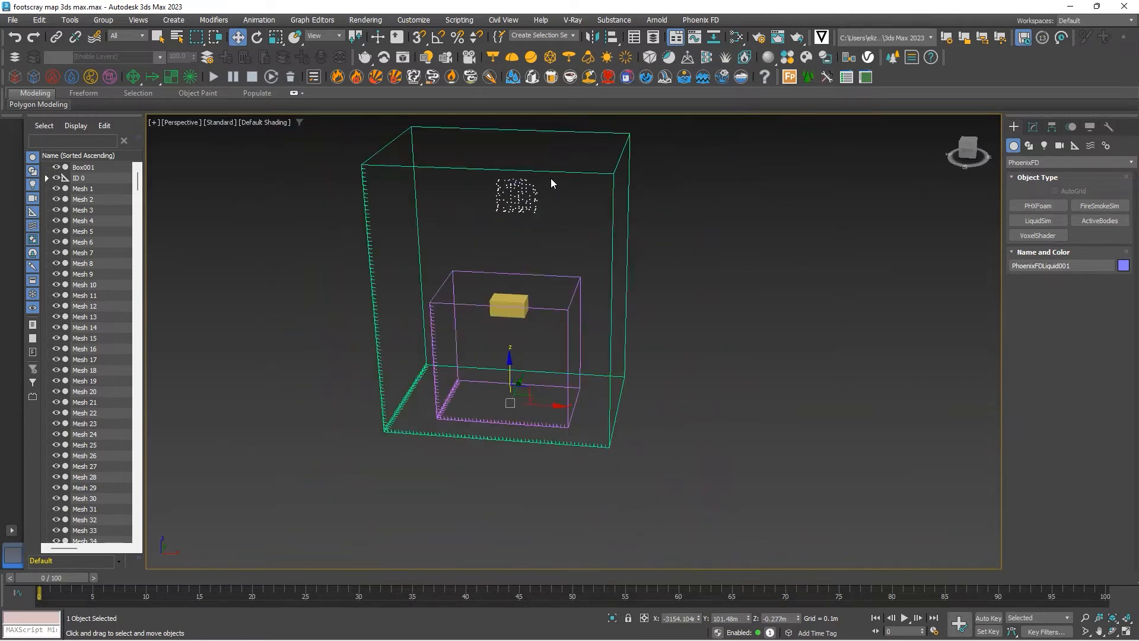
pyautogui.click(77, 76)
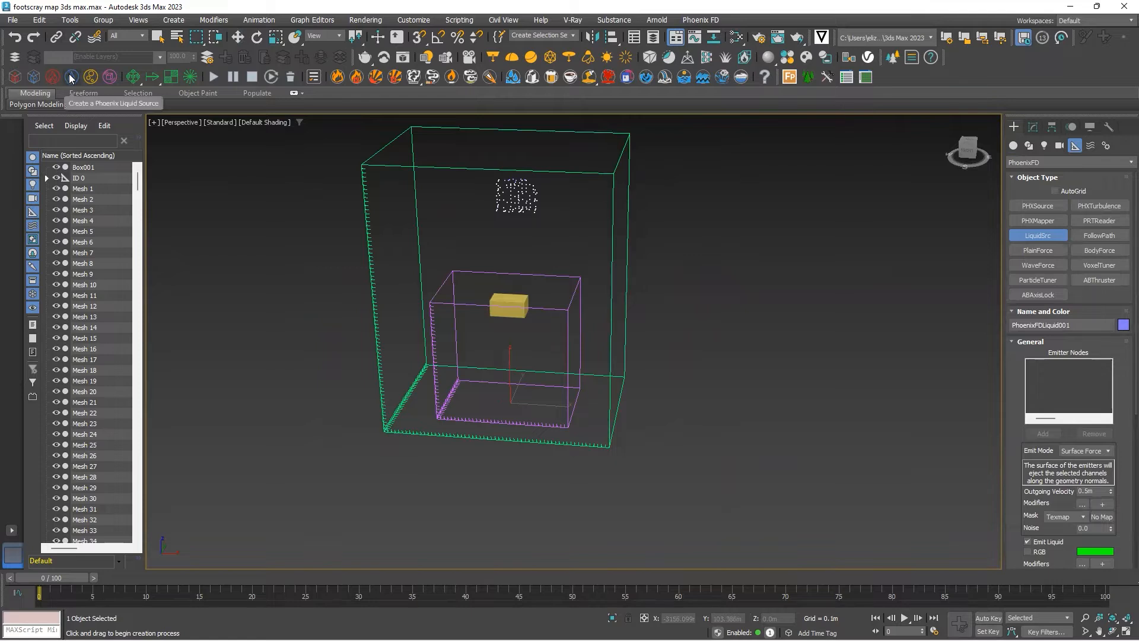
pyautogui.moveTo(636, 441); pyautogui.dragTo(643, 451)
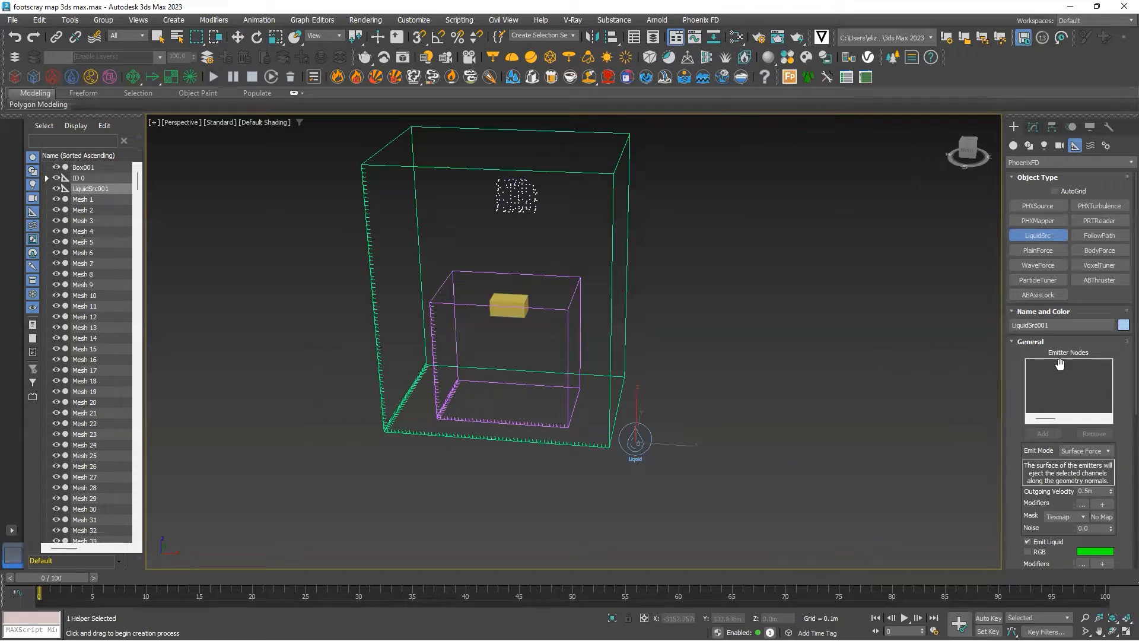
pyautogui.click(1033, 127)
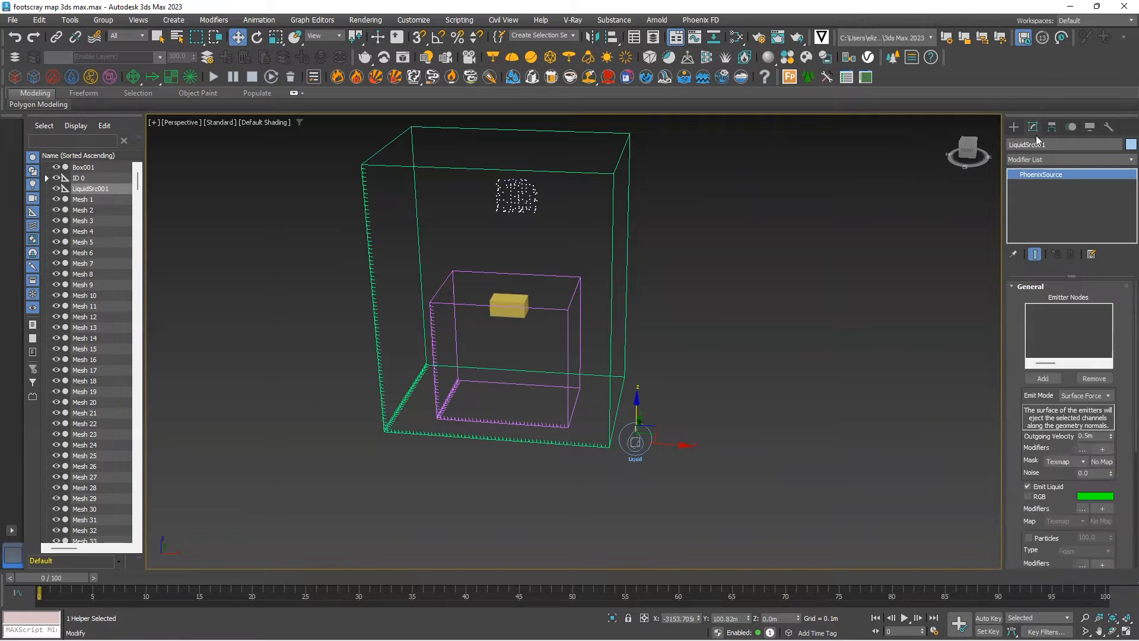
pyautogui.click(1044, 377)
pyautogui.click(506, 303)
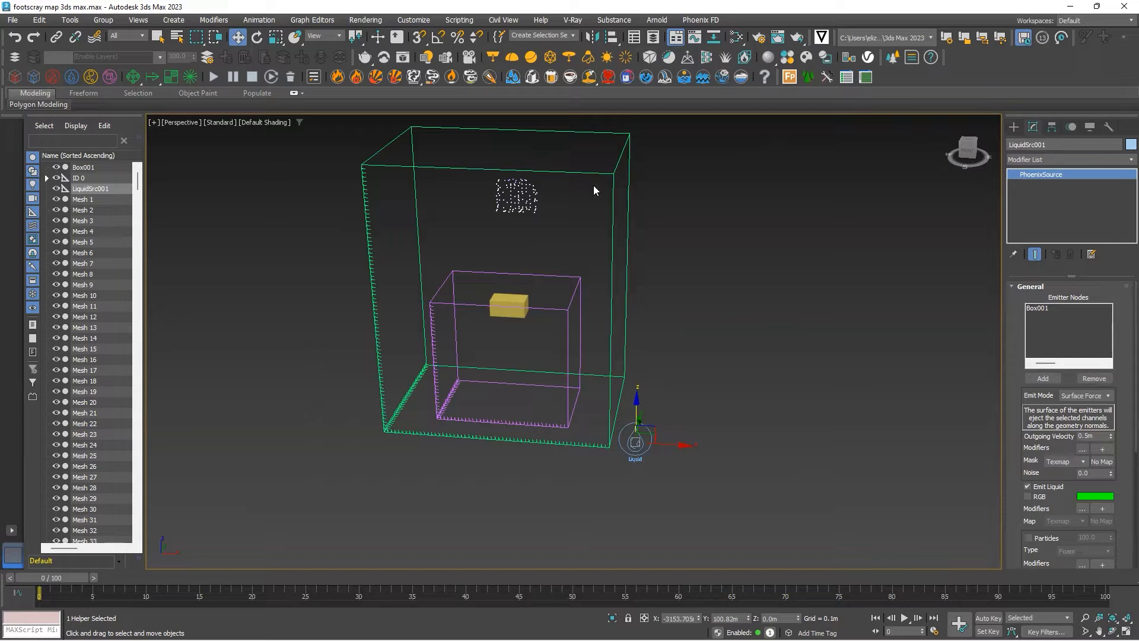
pyautogui.click(1043, 379)
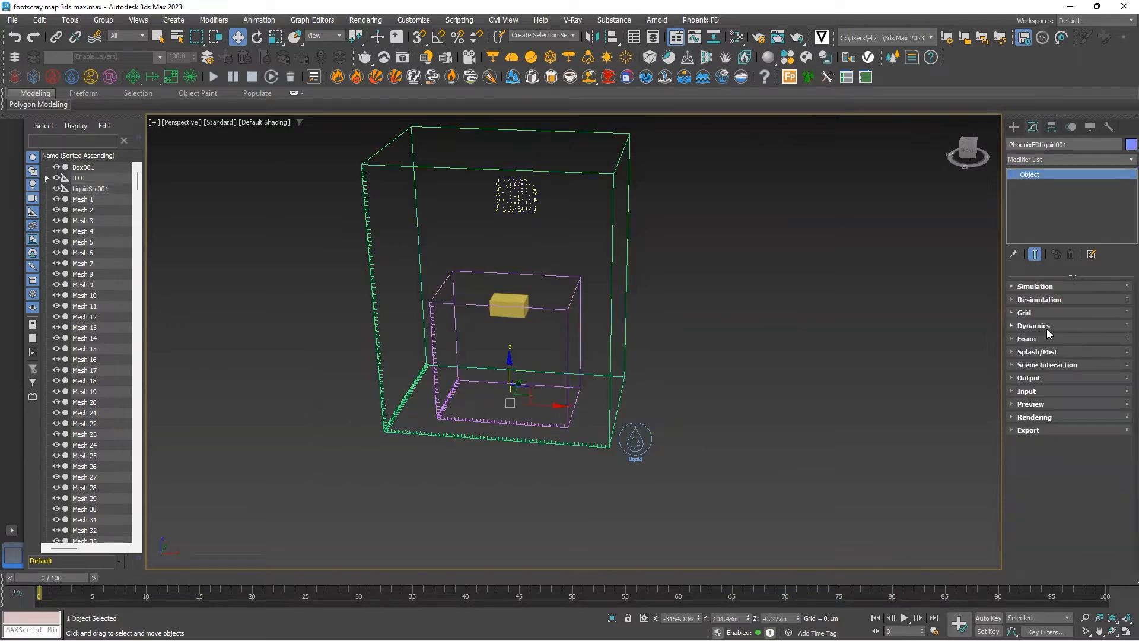
# Run the container's liquid simulation to about frame 24 and stop it
pyautogui.click(1039, 285)
pyautogui.scroll(1, 1052, 311)
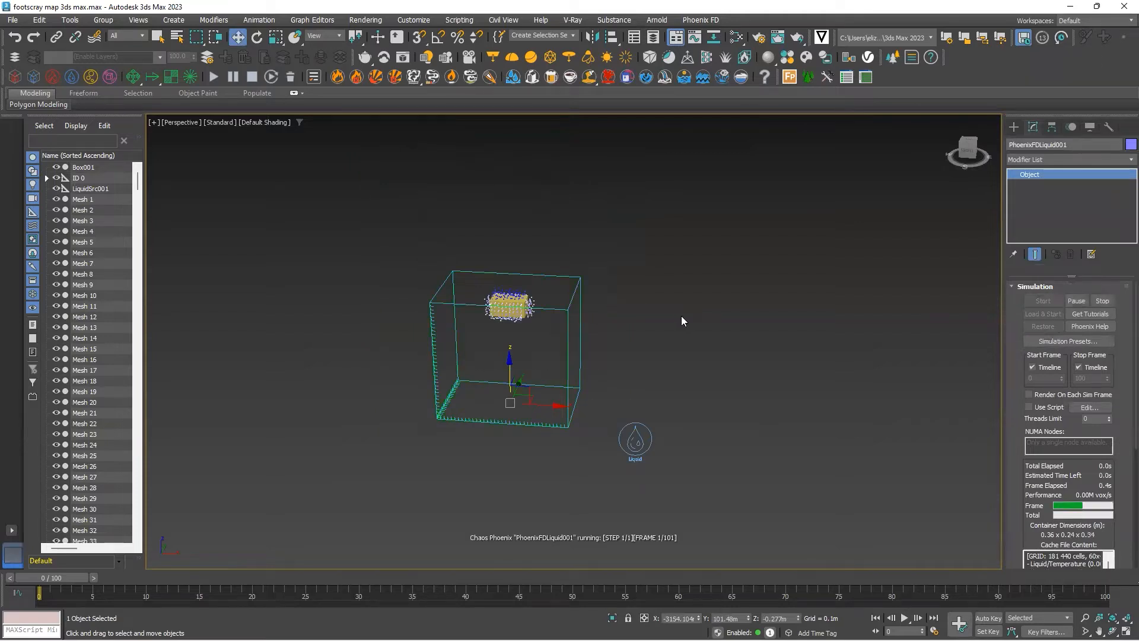
pyautogui.scroll(5, 482, 353)
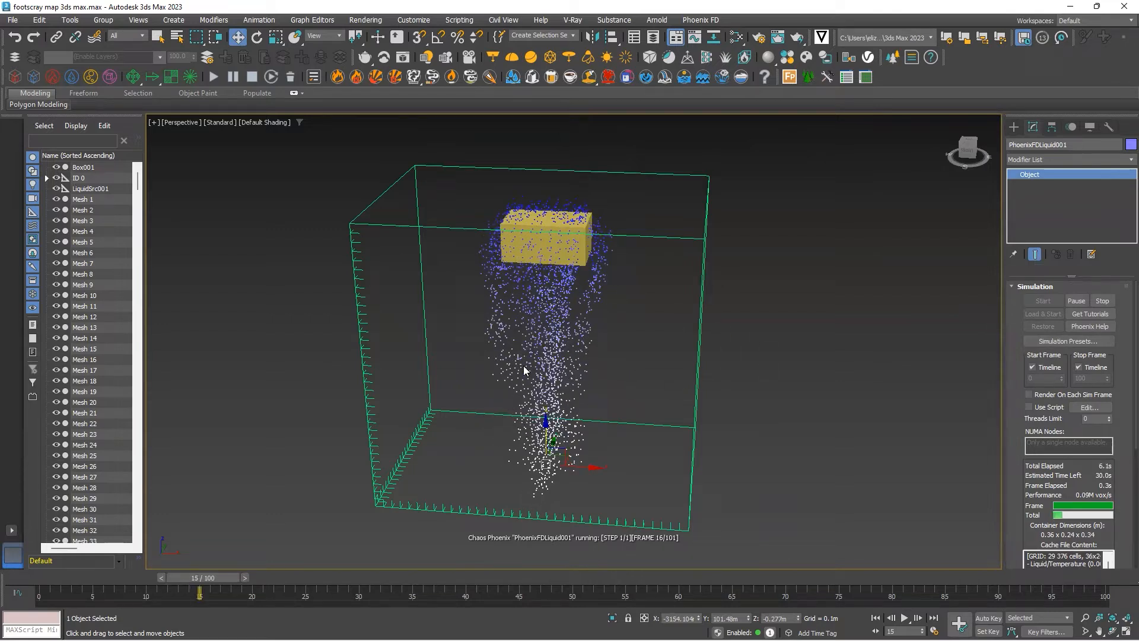
pyautogui.click(249, 82)
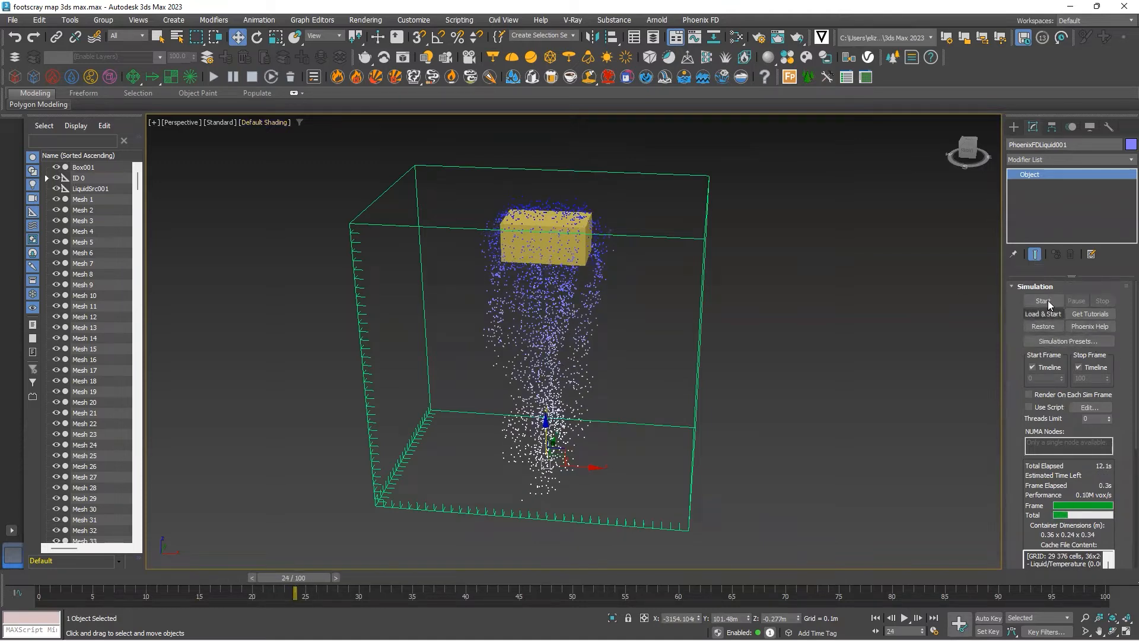
# Set the simulator's Steps Per Frame to 5, rerun the simulation and stop it at about frame 13
pyautogui.click(1038, 286)
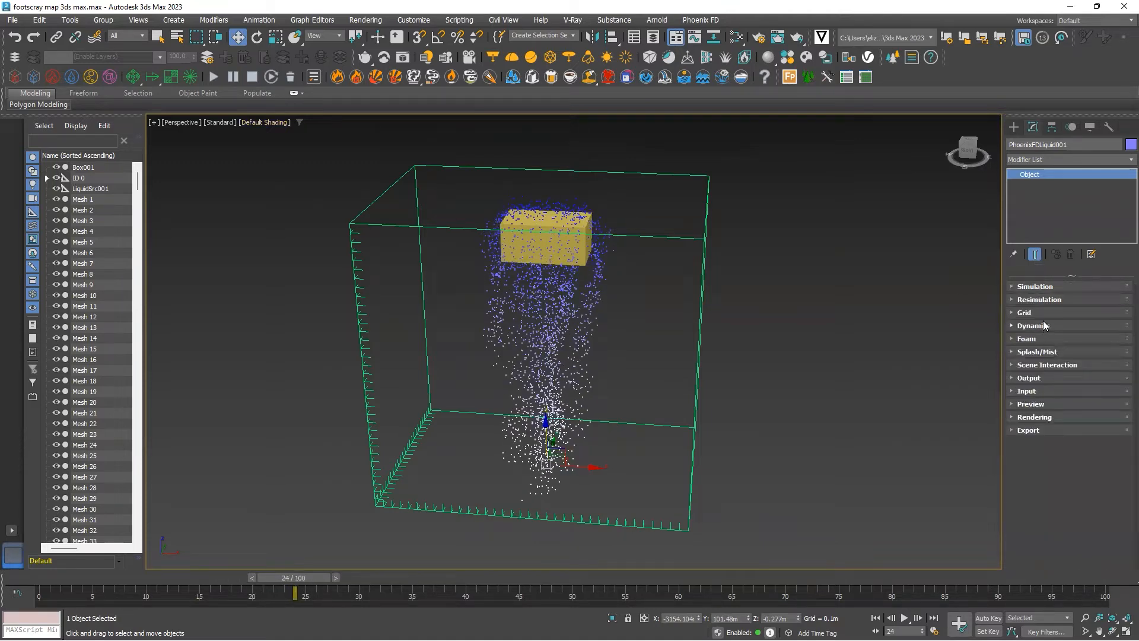
pyautogui.click(1046, 326)
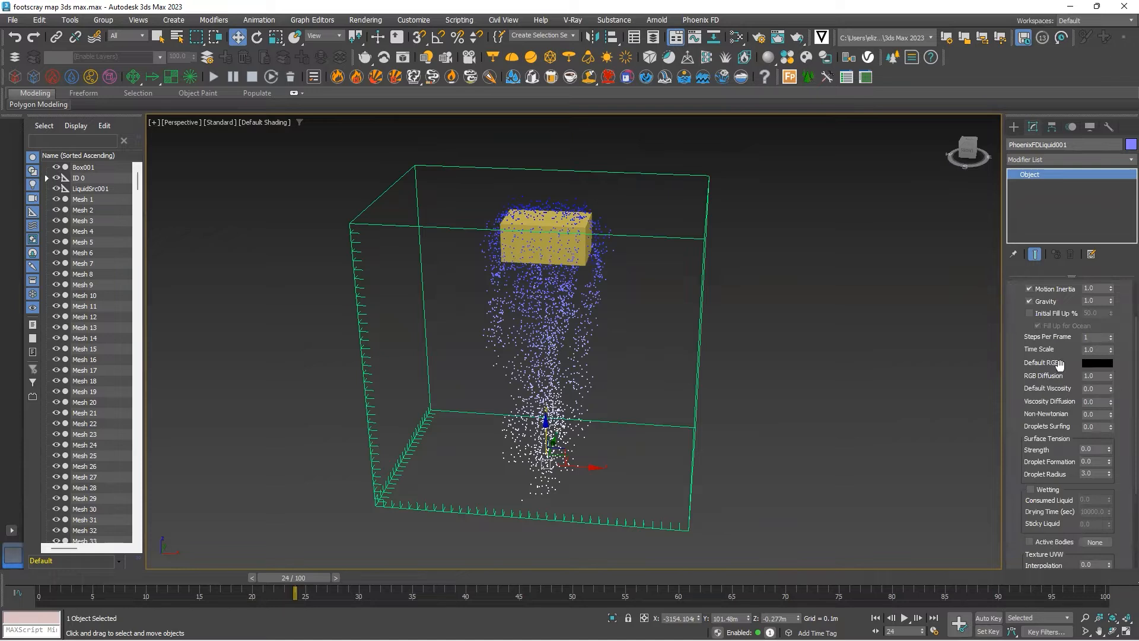
pyautogui.scroll(2, 1030, 356)
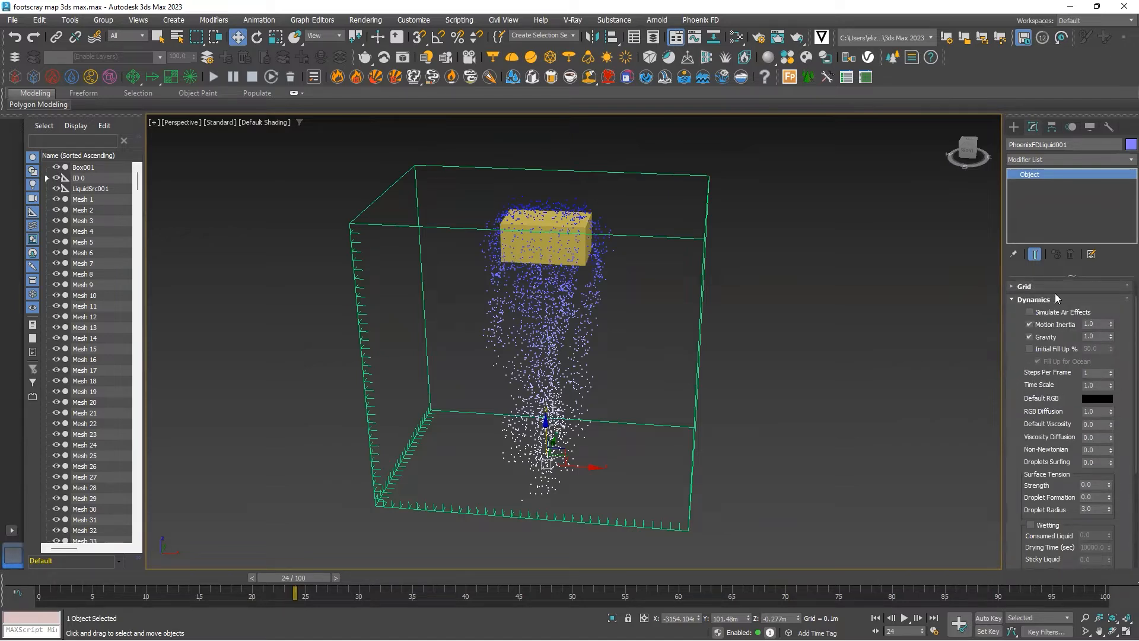
pyautogui.click(1106, 372)
pyautogui.click(214, 76)
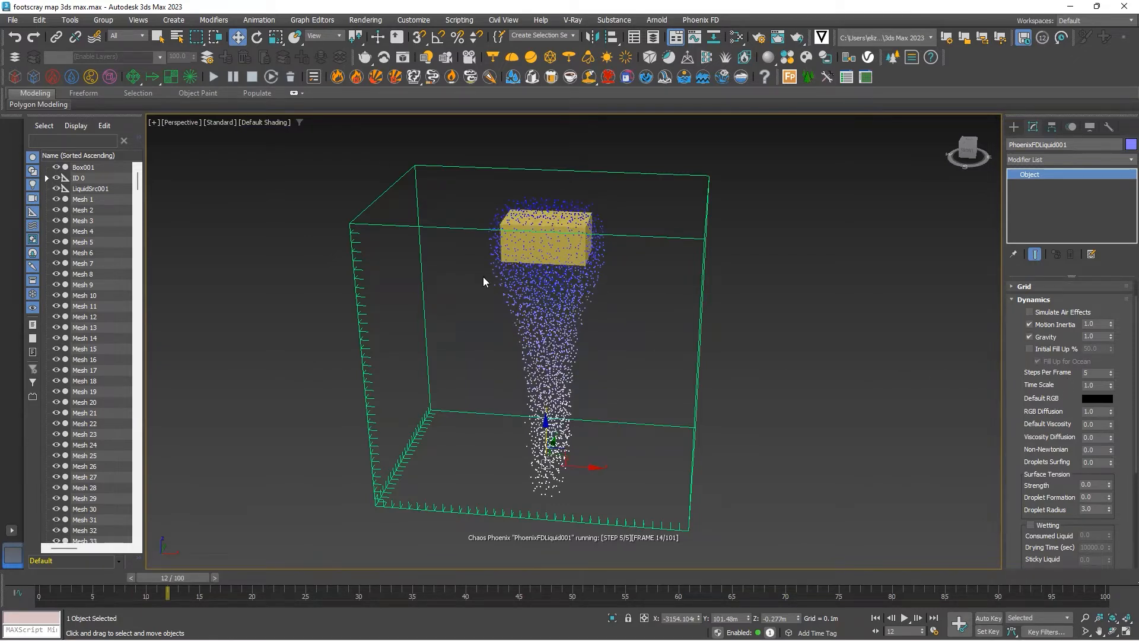
pyautogui.click(245, 77)
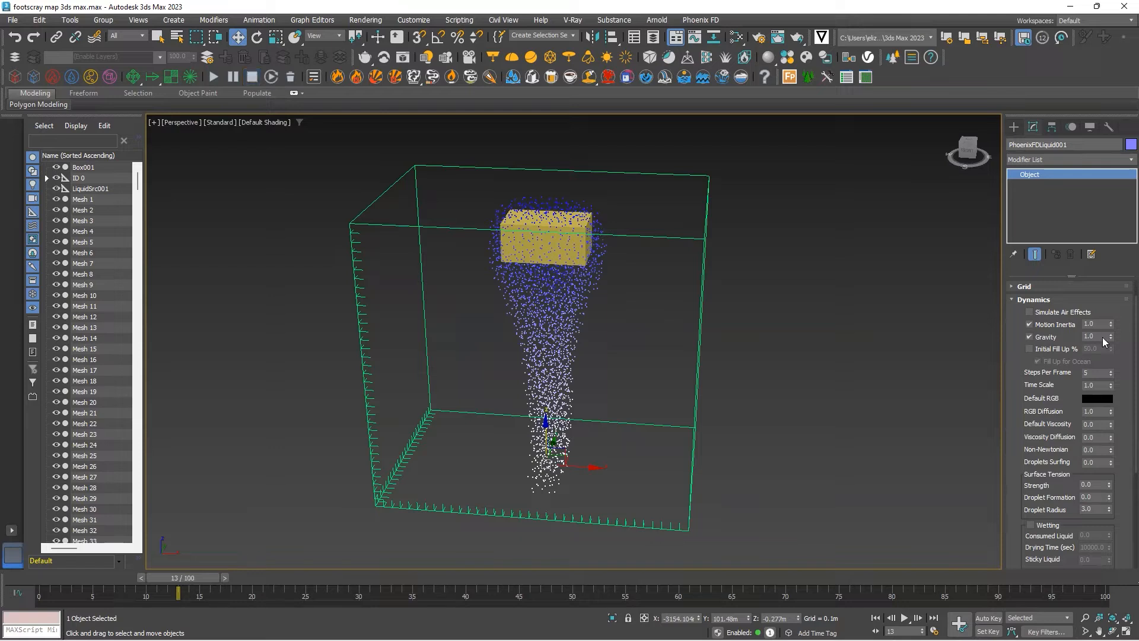
# Decrease the grid resolution twice, to a cell size of 0.016 m, and rerun the simulation
pyautogui.click(1039, 299)
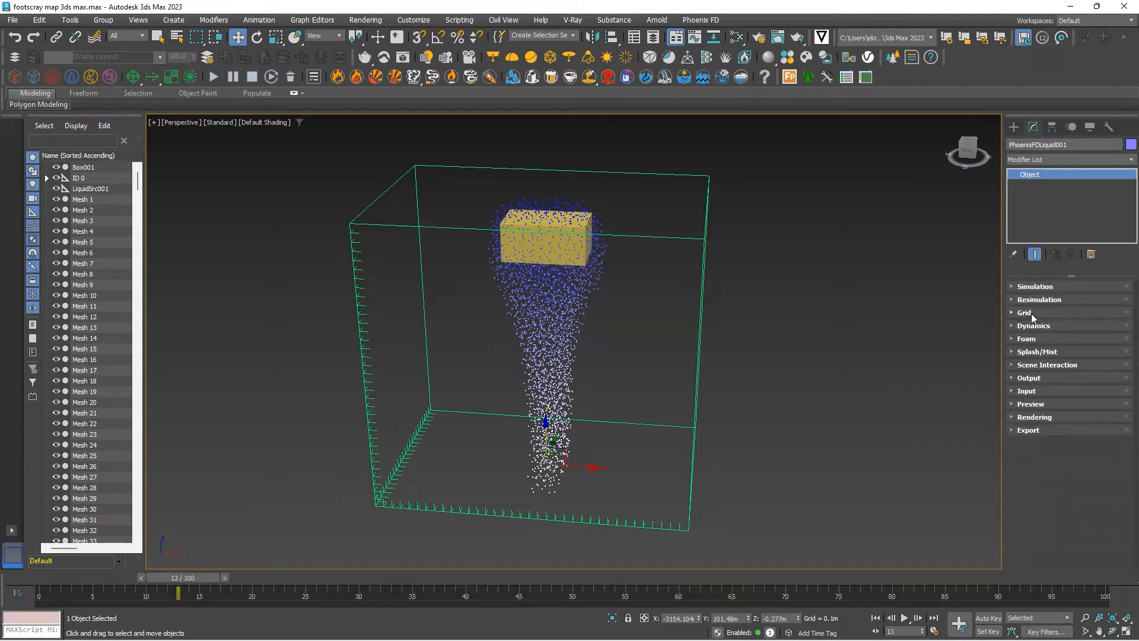
pyautogui.click(1033, 313)
pyautogui.scroll(-1, 1015, 318)
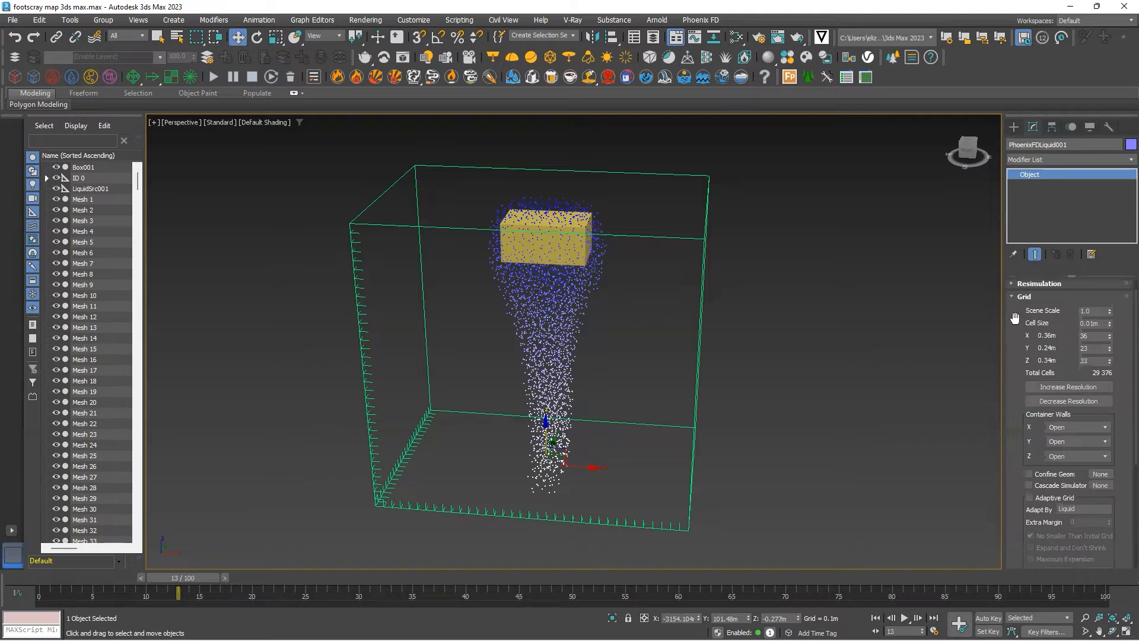
pyautogui.click(1081, 403)
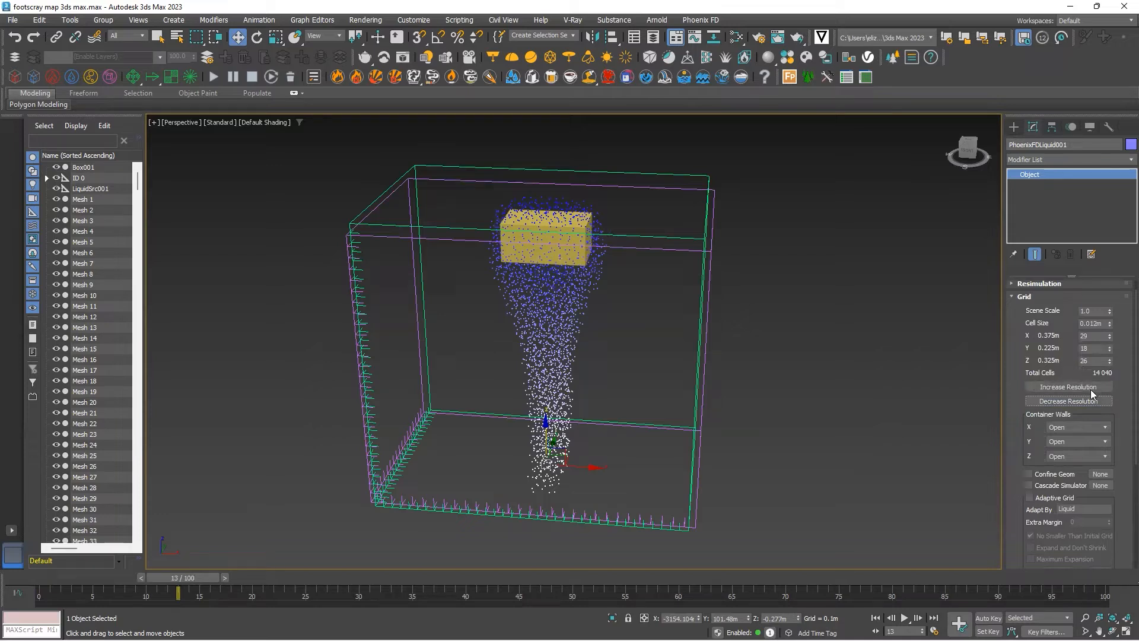
pyautogui.click(1066, 400)
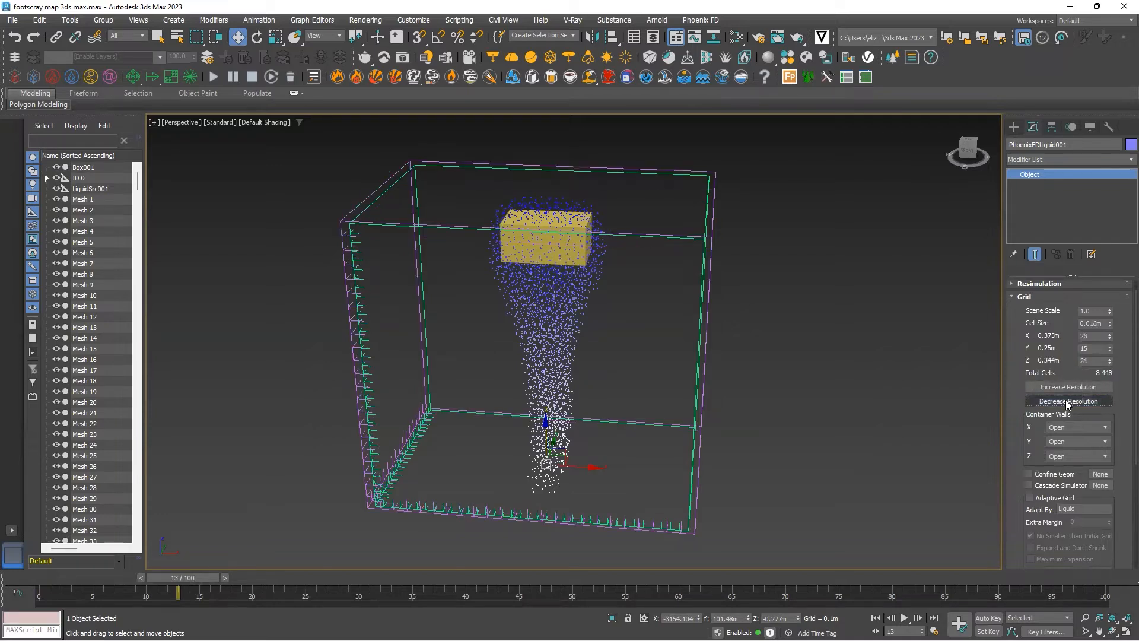
pyautogui.click(217, 77)
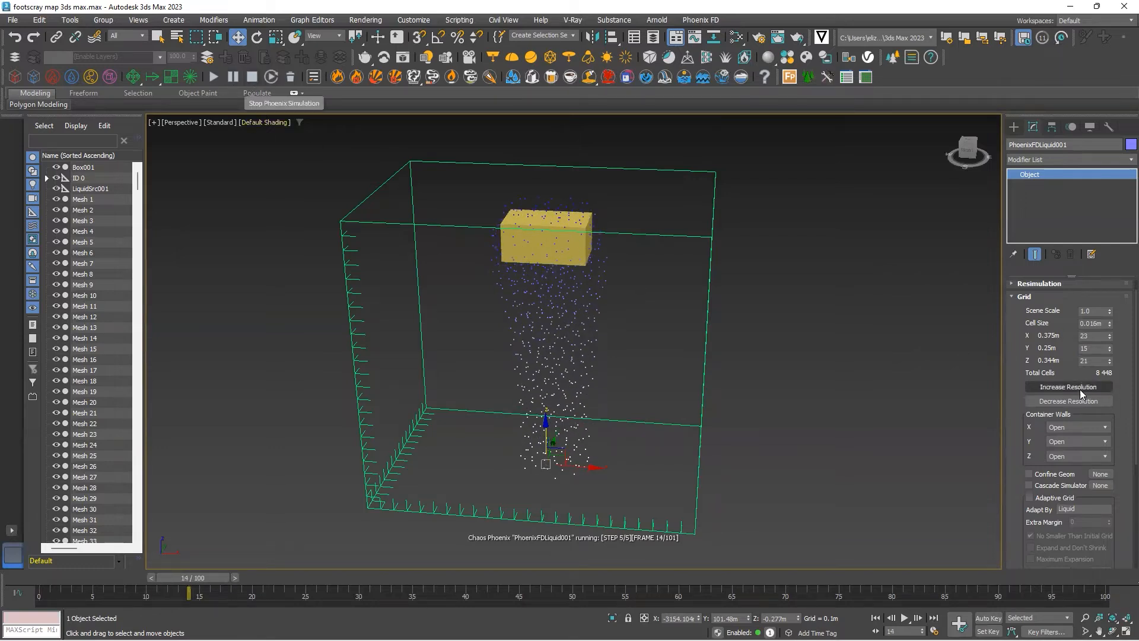
# Increase the grid resolution twice, back to a cell size of 0.01 m, and stop the running simulation
pyautogui.click(1076, 384)
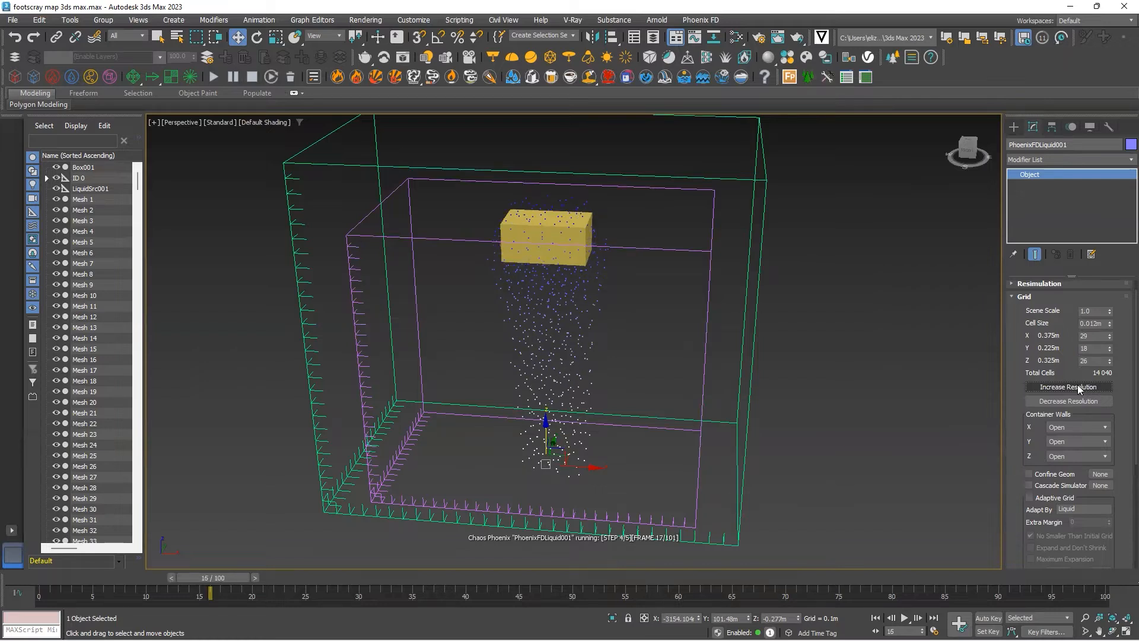
pyautogui.click(1077, 384)
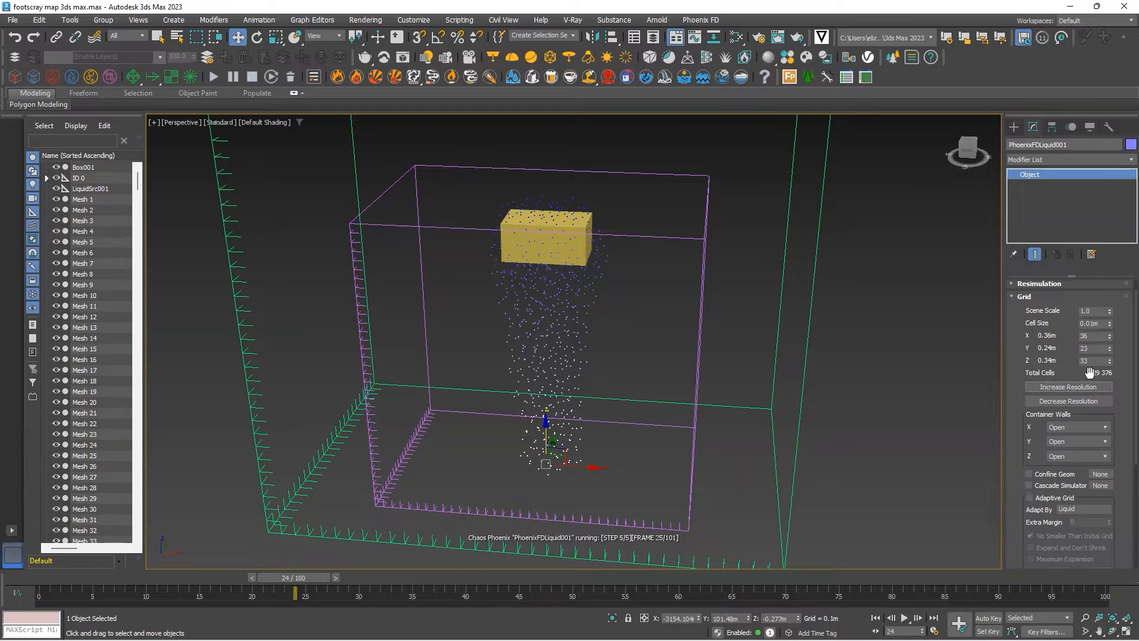
pyautogui.click(253, 78)
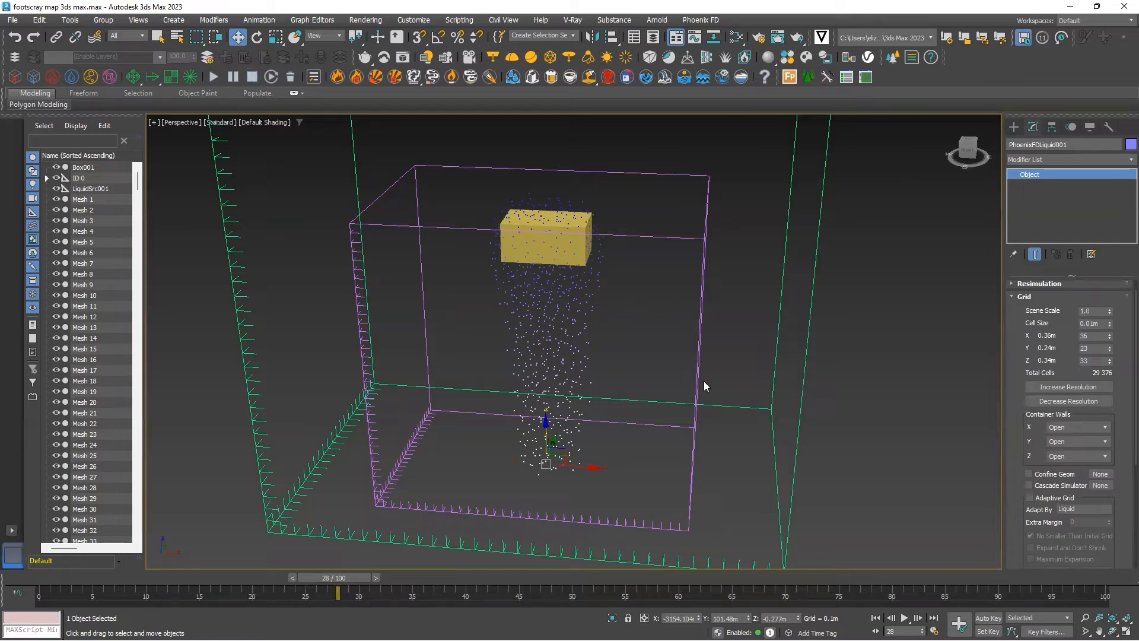
# In the liquid particle preview, turn off Auto for Scale Max, set it to 167, and rerun the simulation to about frame 19
pyautogui.click(1044, 296)
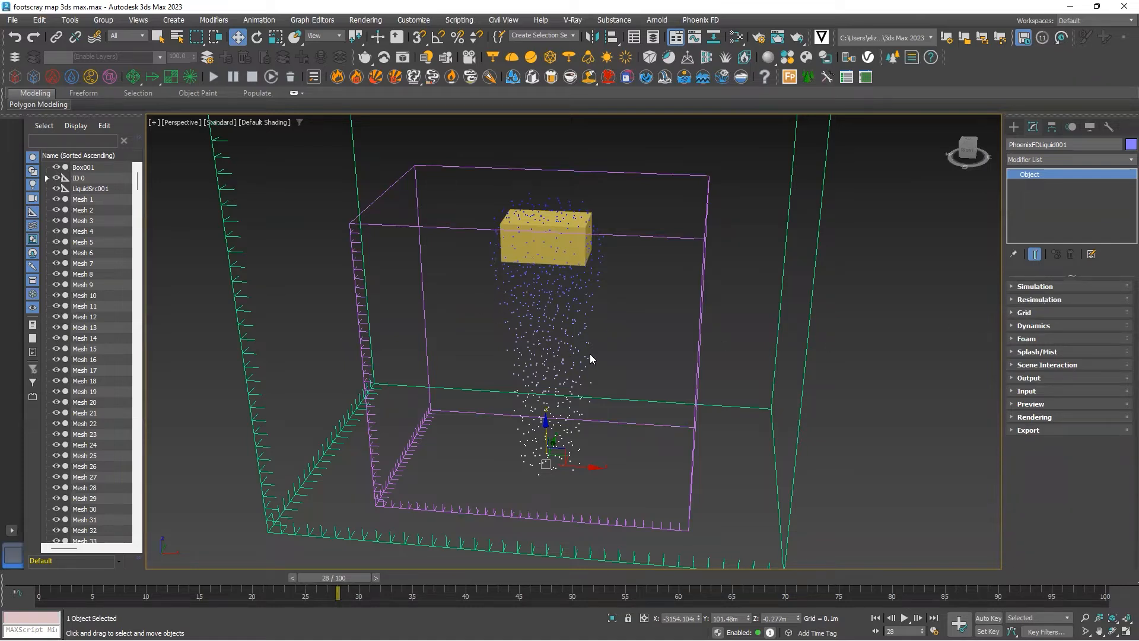
pyautogui.click(1033, 404)
pyautogui.scroll(-1, 1038, 534)
pyautogui.click(1039, 534)
pyautogui.click(1044, 526)
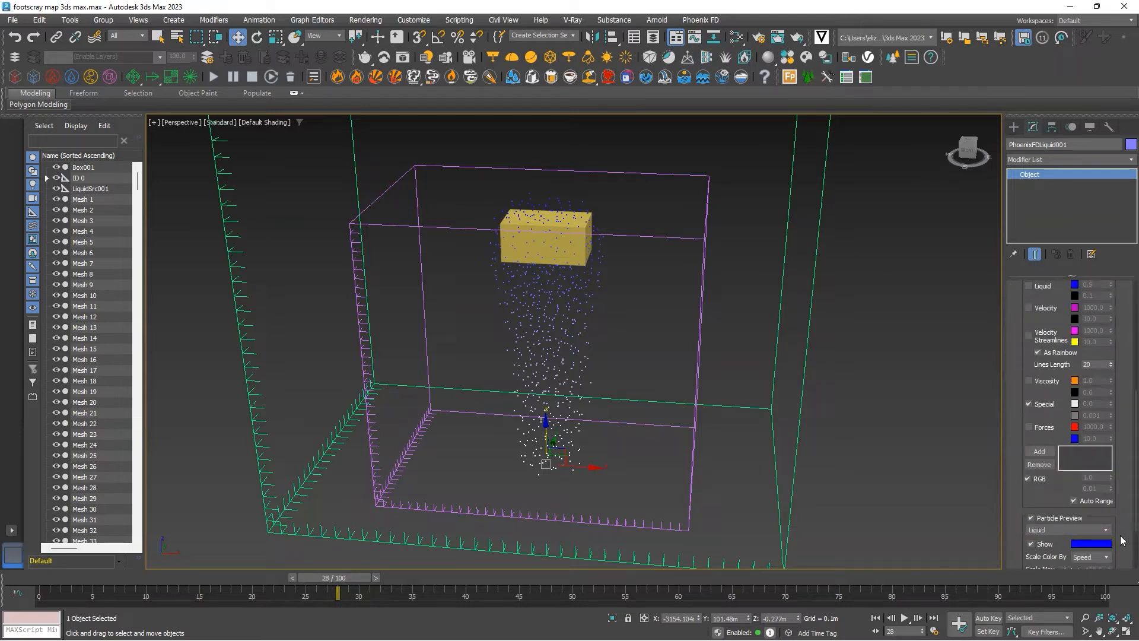
pyautogui.scroll(-3, 1123, 531)
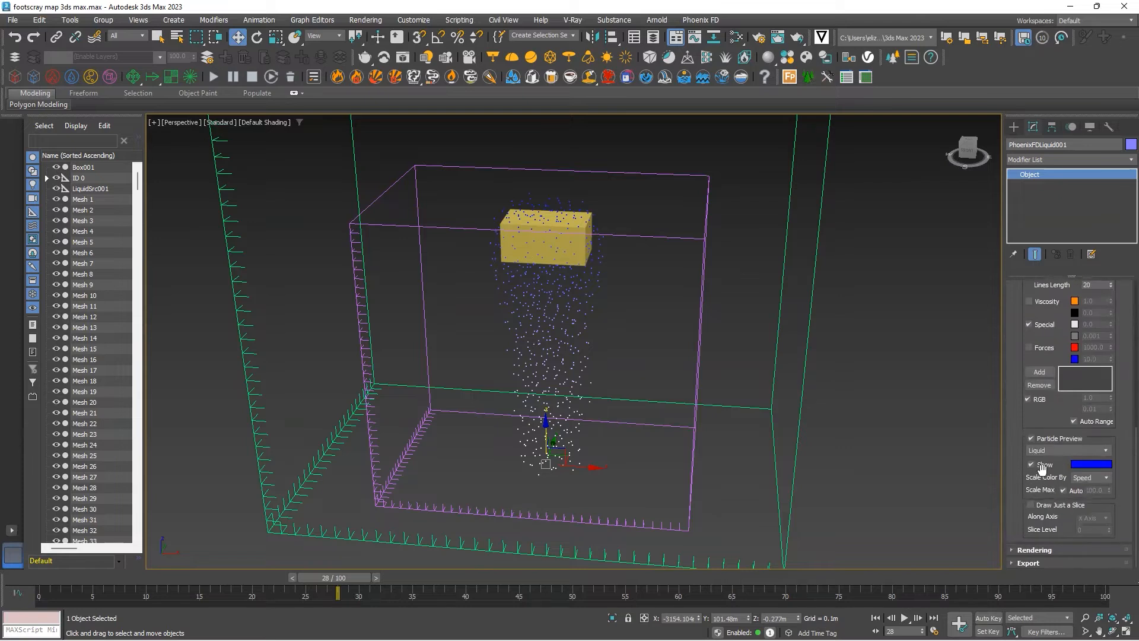
pyautogui.click(1064, 490)
pyautogui.click(1109, 488)
pyautogui.moveTo(1109, 490); pyautogui.dragTo(1106, 446)
pyautogui.click(214, 77)
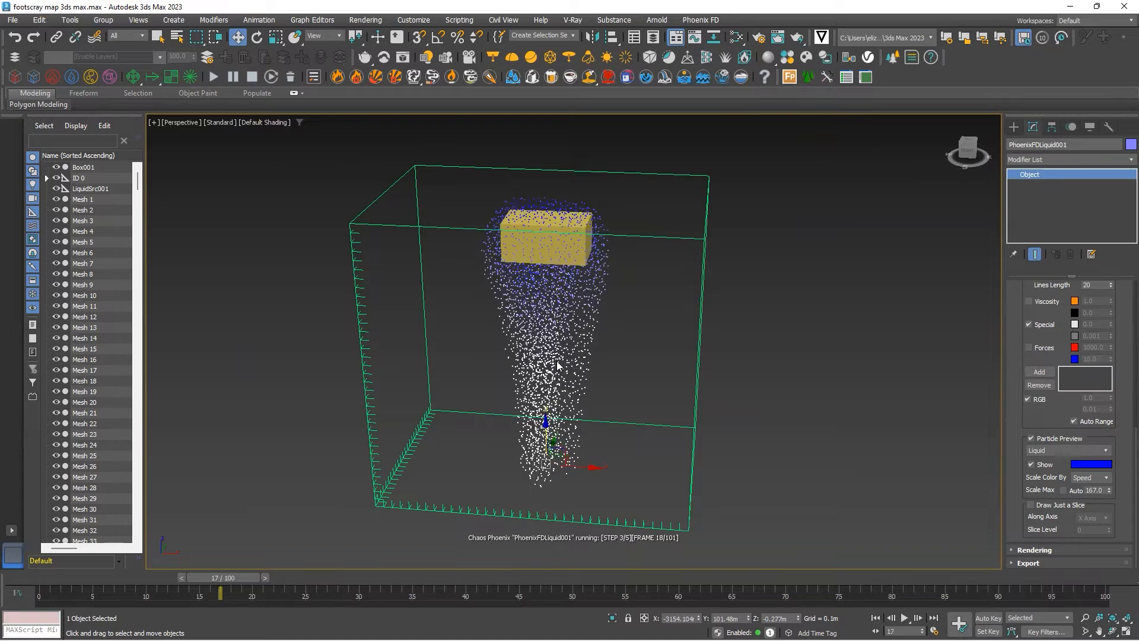
pyautogui.click(253, 80)
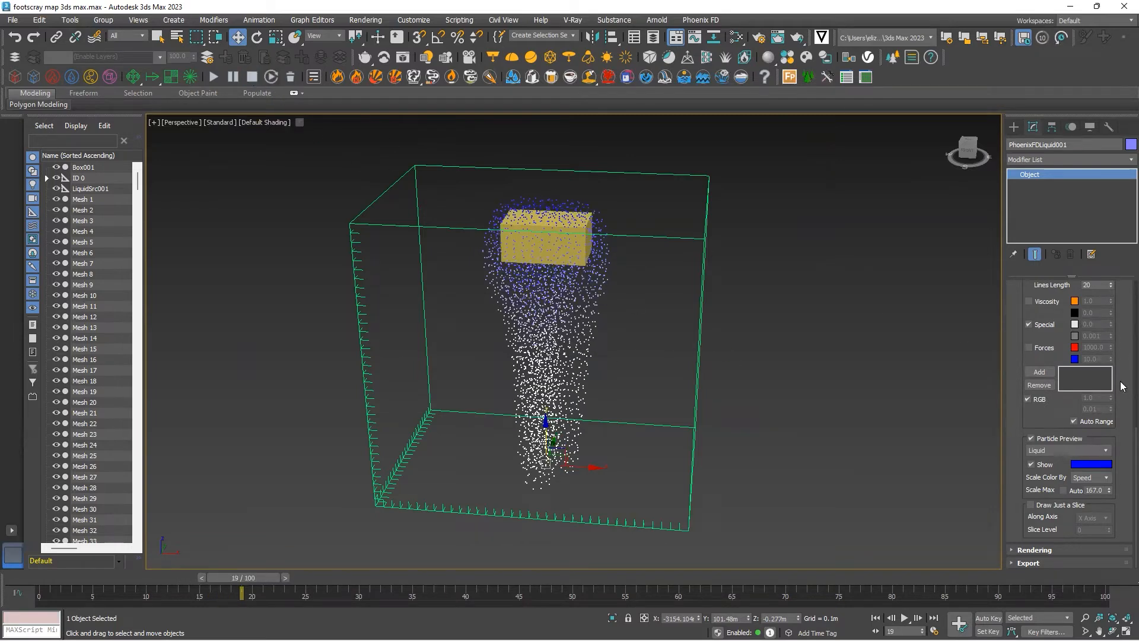
# Set the container walls to Jammed Both on the X, Y and Z axes
pyautogui.moveTo(1120, 440); pyautogui.dragTo(1120, 300)
pyautogui.click(1034, 392)
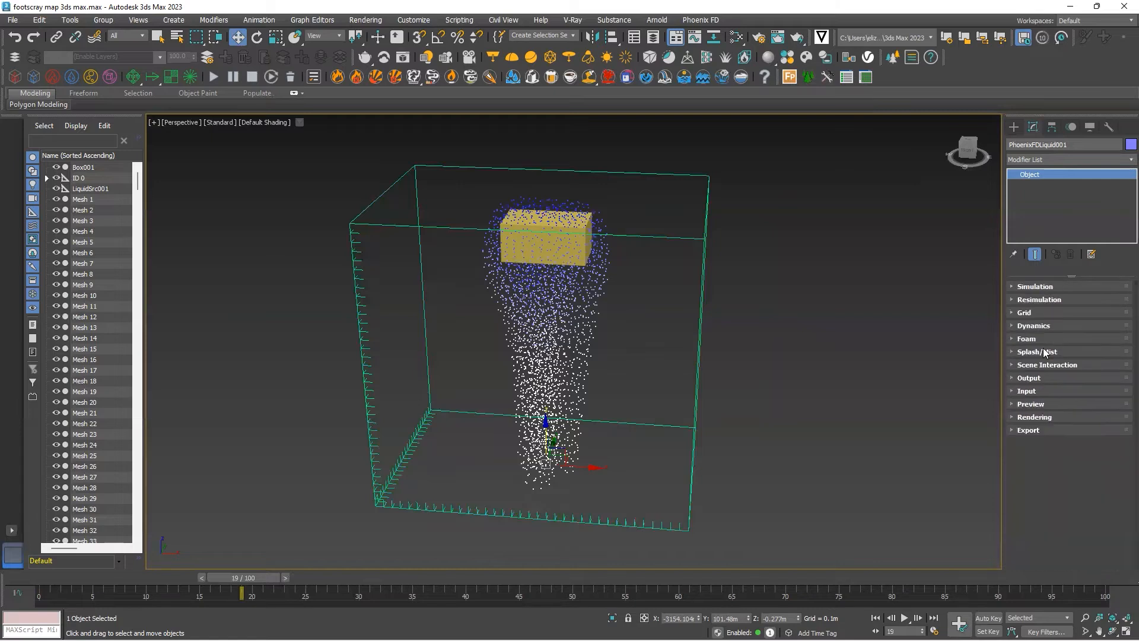
pyautogui.click(1033, 312)
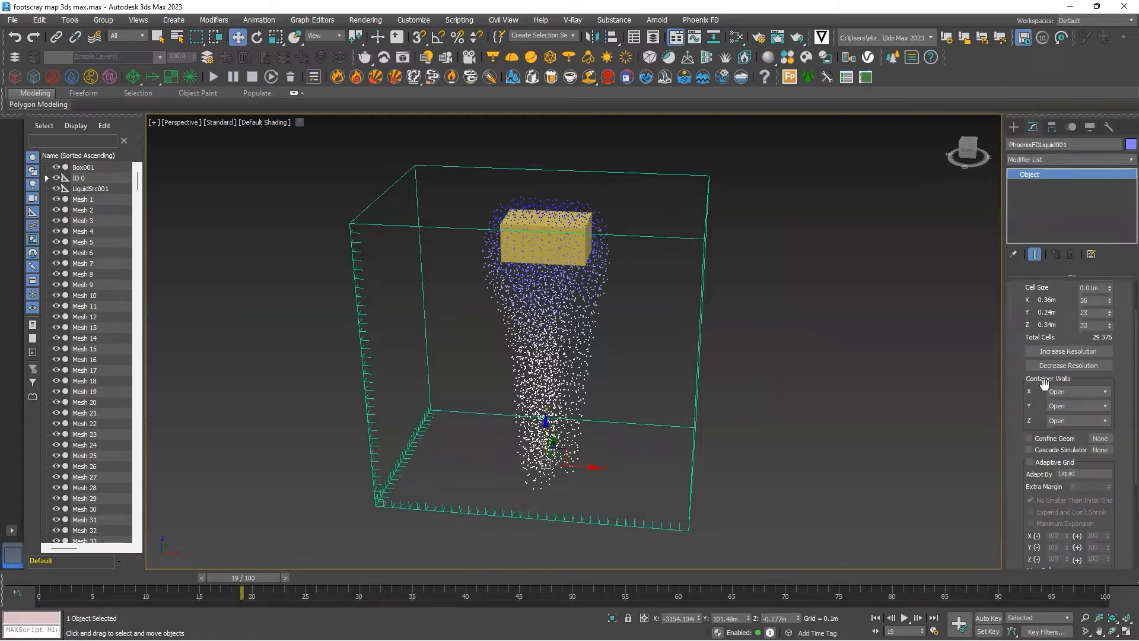
pyautogui.click(1074, 390)
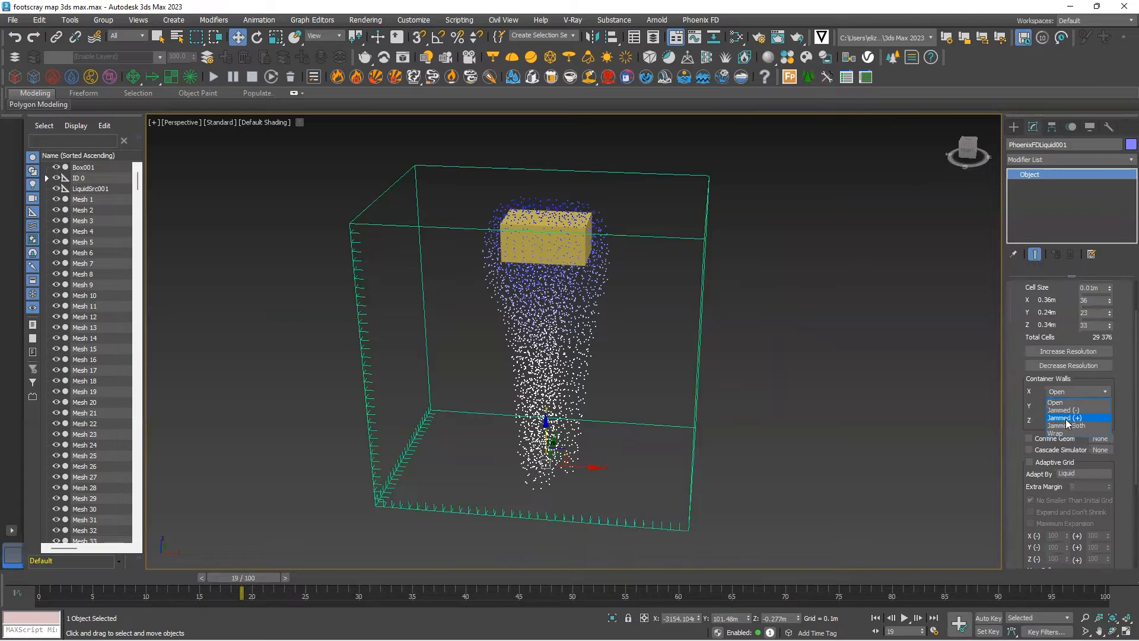
pyautogui.click(1071, 426)
pyautogui.click(1073, 407)
pyautogui.click(1068, 442)
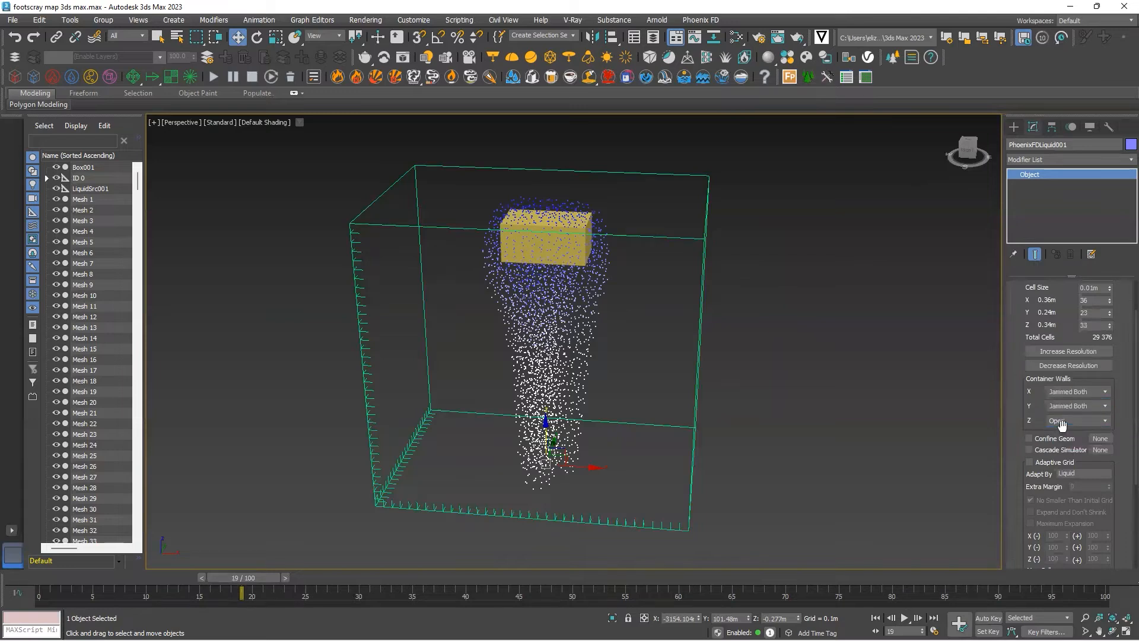
pyautogui.click(1070, 421)
pyautogui.click(1065, 455)
# Rerun the simulation with the jammed walls to about frame 15, stop it, and collapse the Grid and Dynamics settings
pyautogui.click(213, 78)
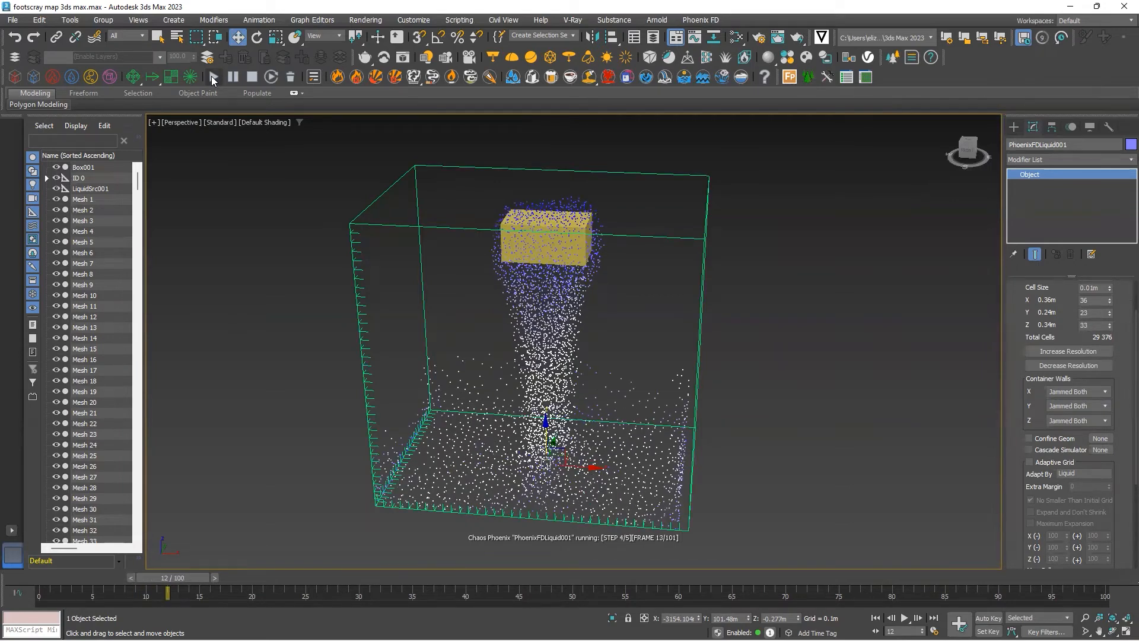
pyautogui.scroll(3, 1044, 356)
pyautogui.click(1034, 313)
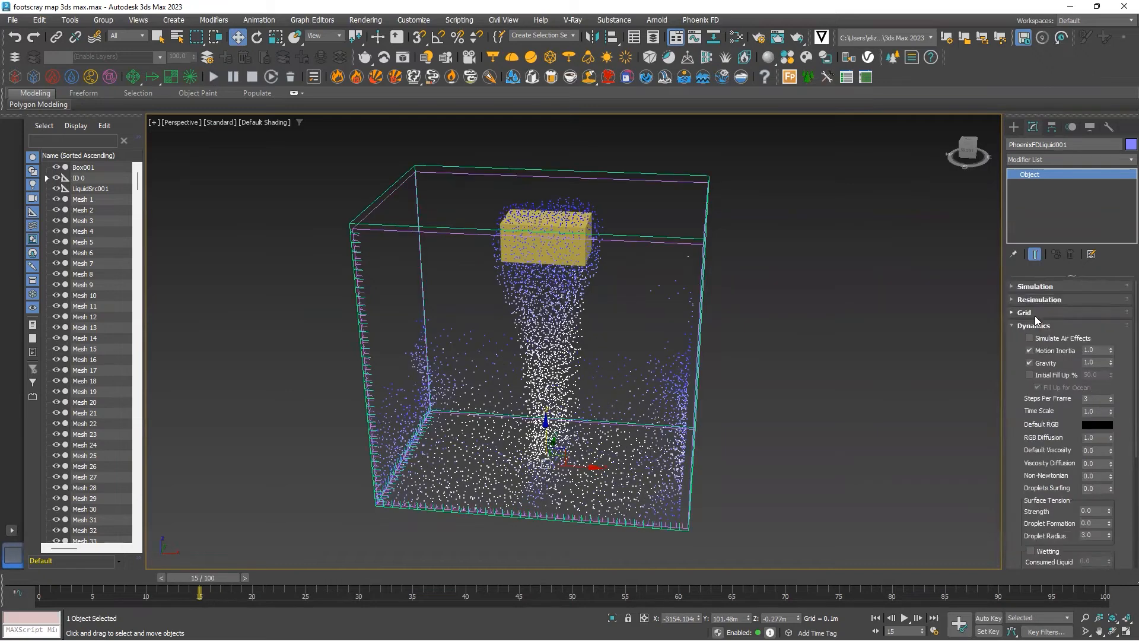
pyautogui.click(1033, 326)
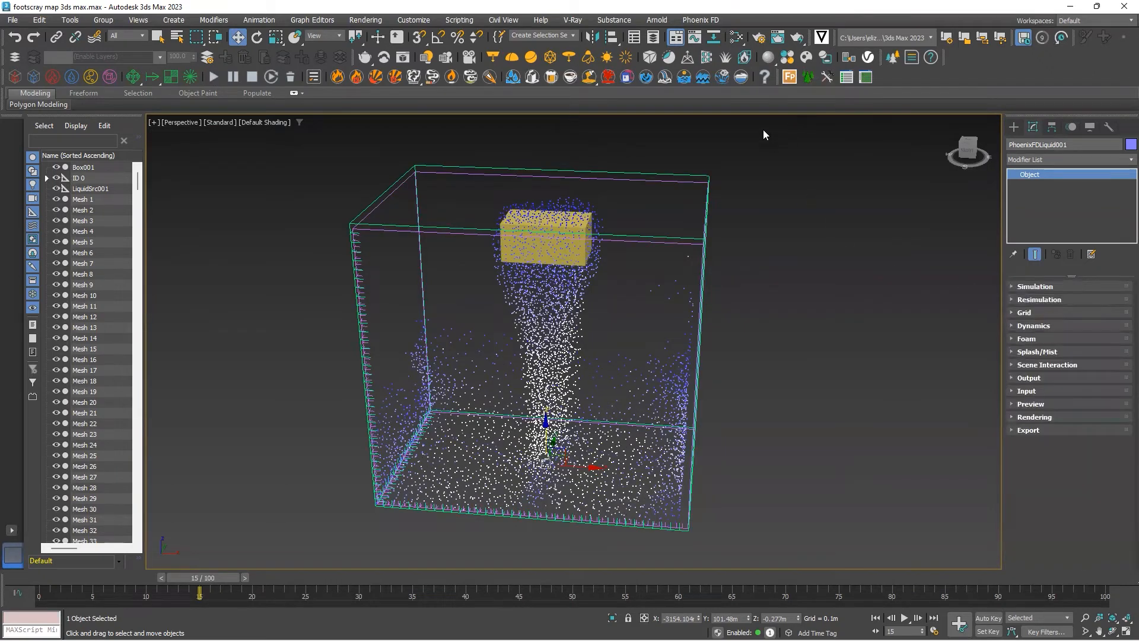
# Switch the renderer from Arnold to V-Ray and place a V-Ray dome light beside the liquid container
pyautogui.click(760, 39)
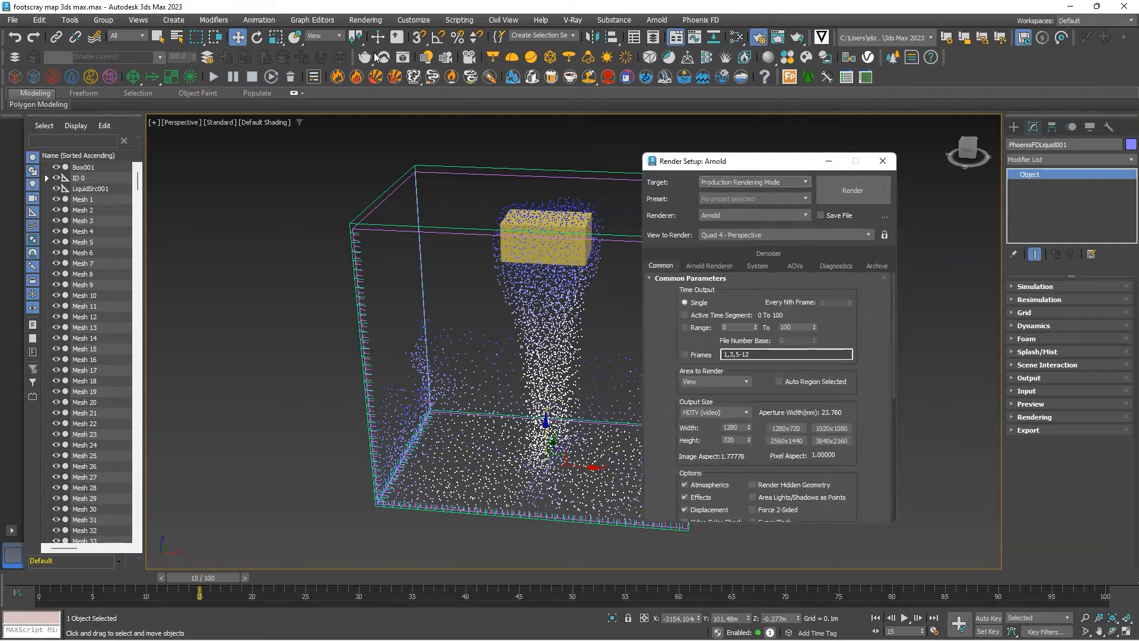
pyautogui.click(512, 57)
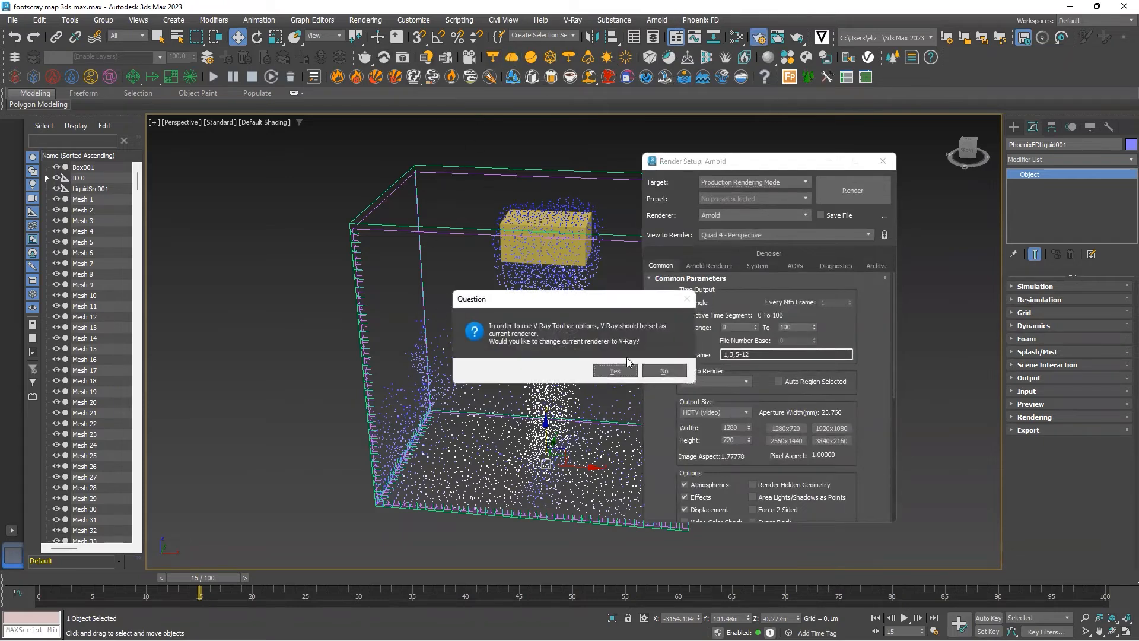
pyautogui.click(618, 370)
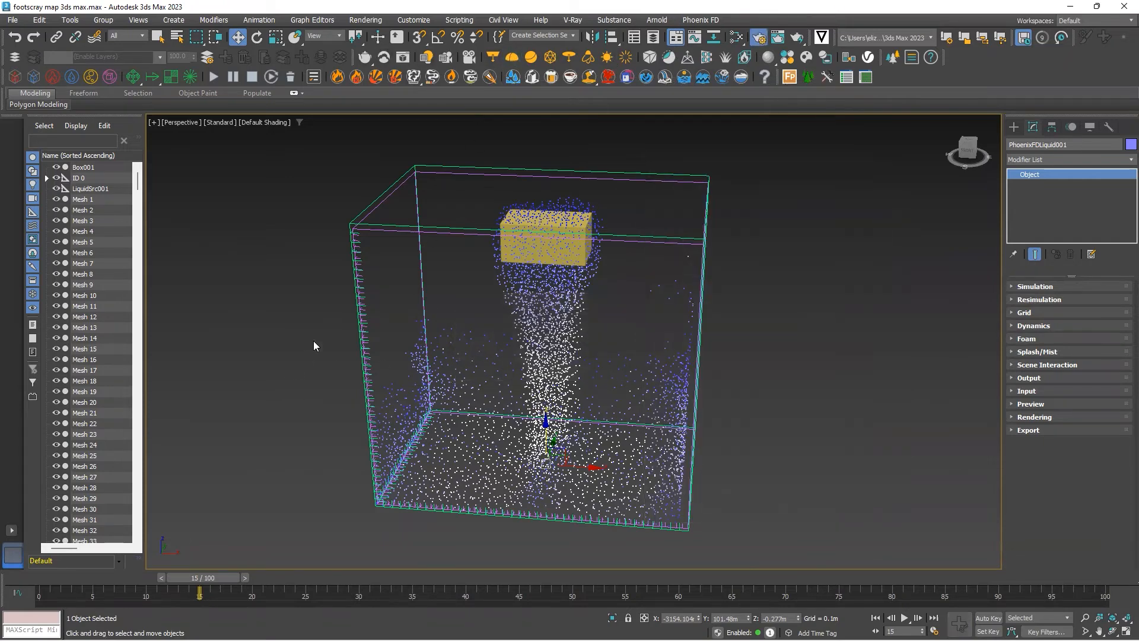
pyautogui.click(513, 57)
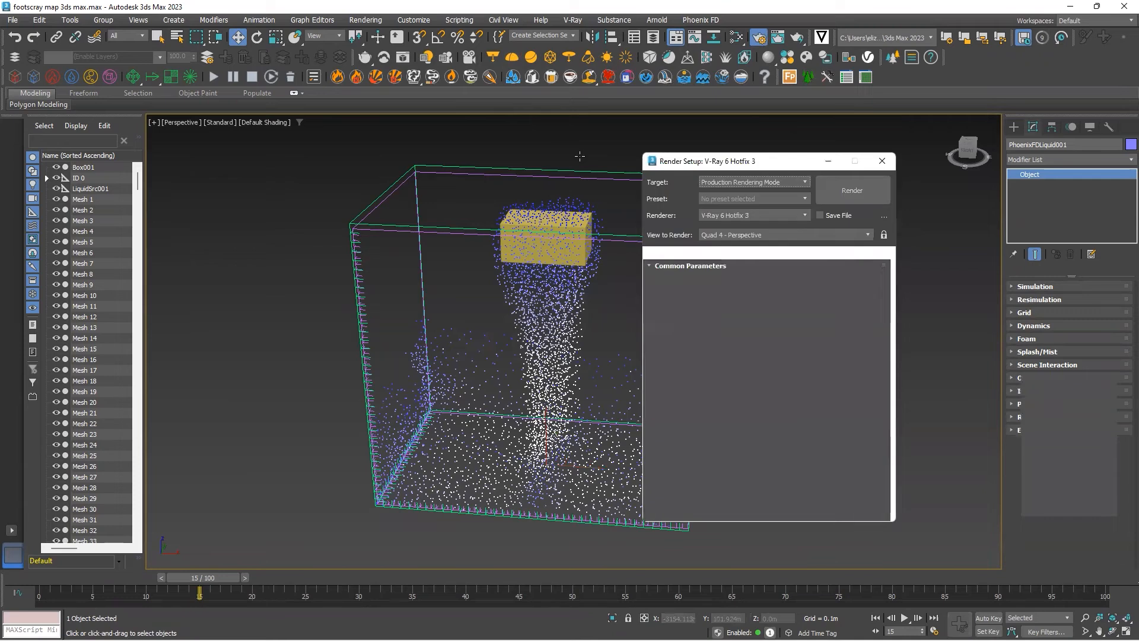
pyautogui.click(290, 382)
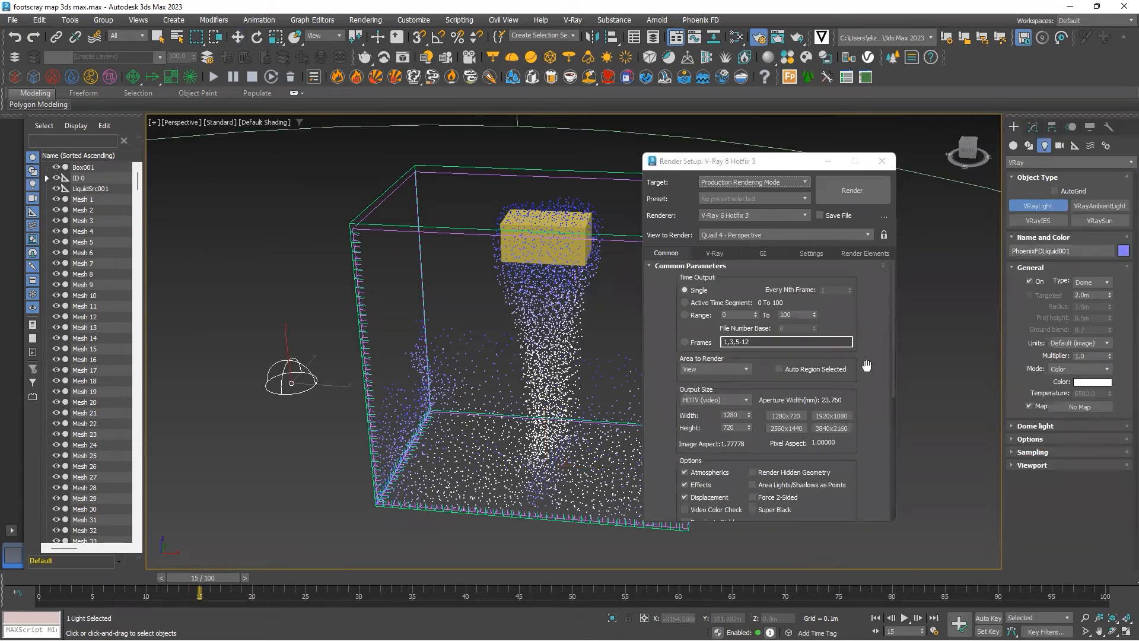
# Make the dome light invisible in its light options
pyautogui.click(1030, 425)
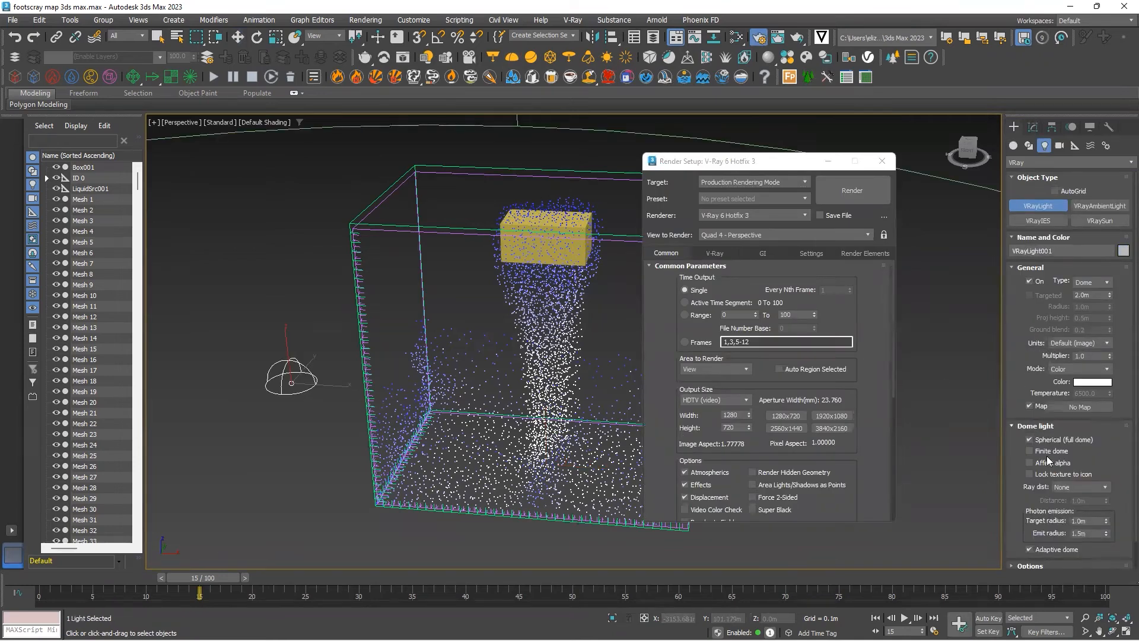
pyautogui.click(1027, 566)
pyautogui.click(1031, 475)
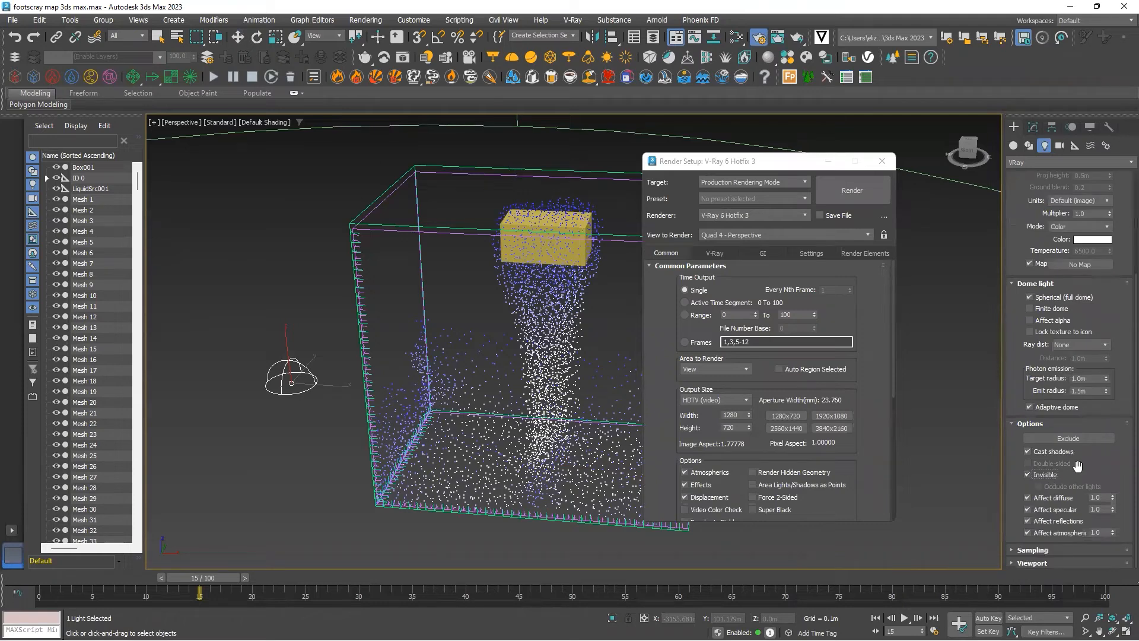
# Test-render the liquid at frame 15 with V-Ray, inspect the image, stop the render and close the frame buffer and render settings
pyautogui.click(848, 188)
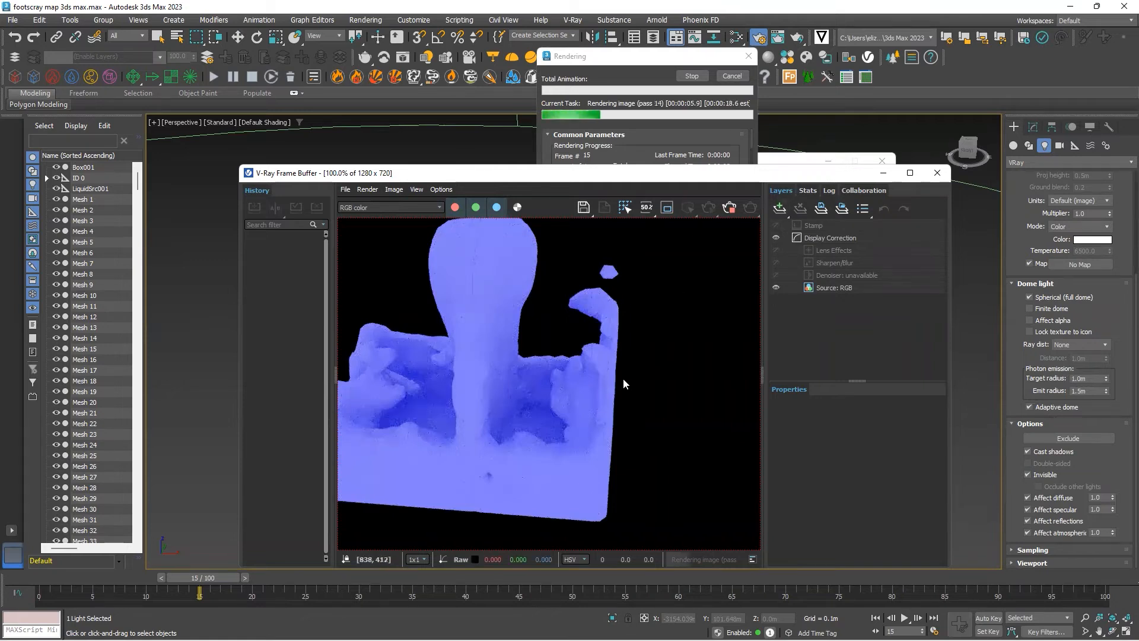
pyautogui.moveTo(396, 307); pyautogui.dragTo(510, 363, button='middle')
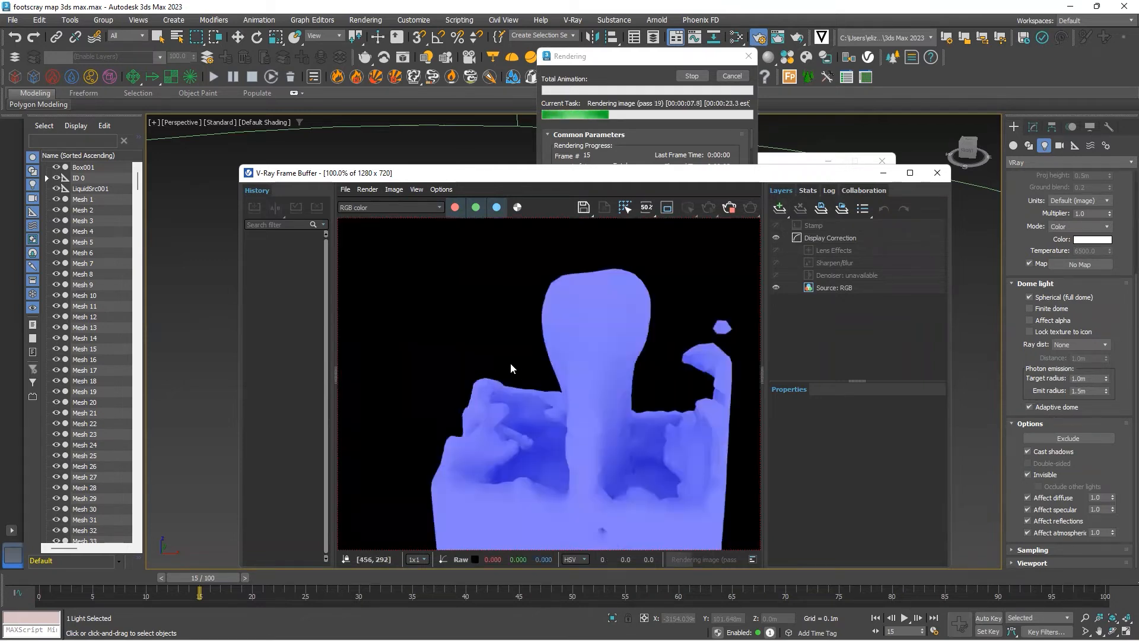
pyautogui.click(732, 212)
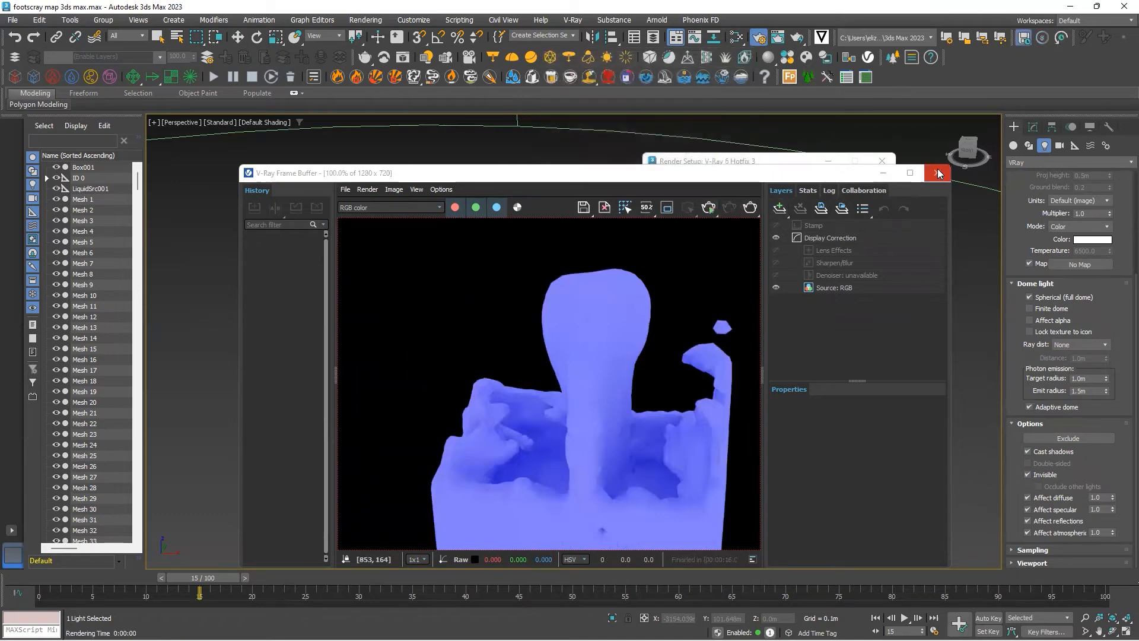
pyautogui.click(938, 173)
pyautogui.press('F10')
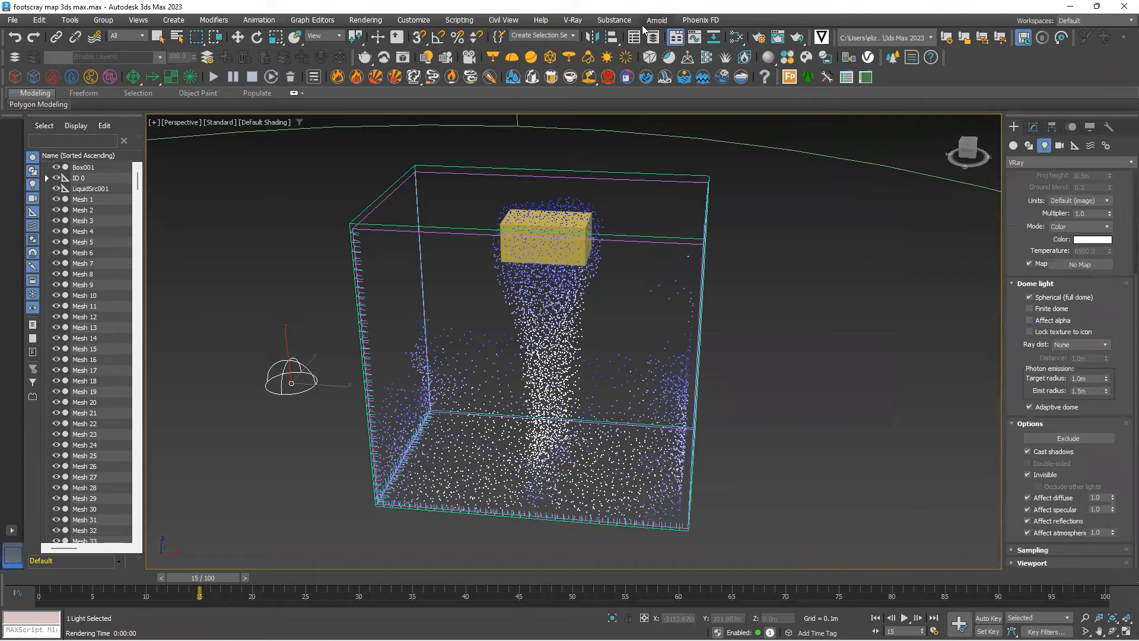
# Add a new VRayMtl in the Slate Material Editor and display its parameters
pyautogui.click(737, 38)
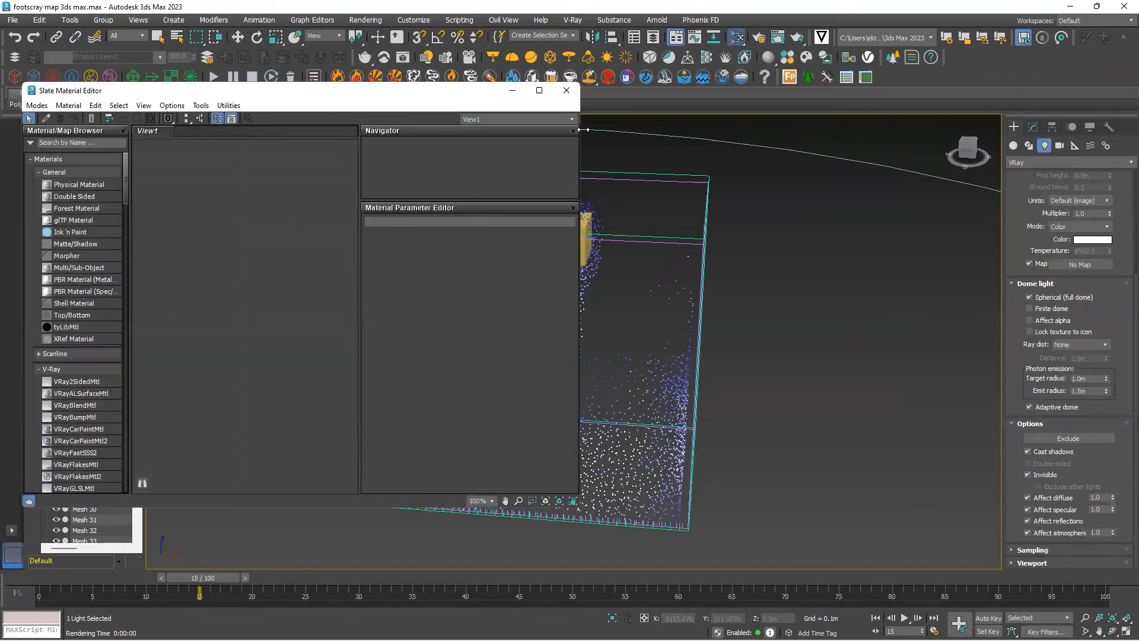
pyautogui.moveTo(126, 183); pyautogui.dragTo(131, 217)
pyautogui.moveTo(182, 261); pyautogui.dragTo(256, 204)
pyautogui.doubleClick(231, 262)
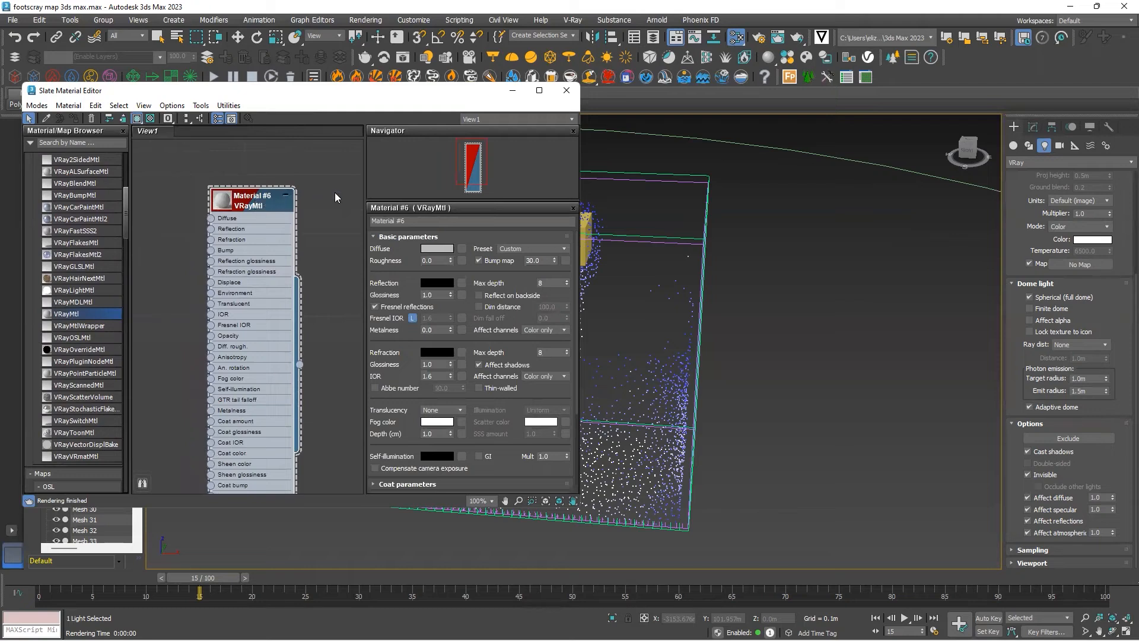
# Set the V-Ray material's diffuse color to black and its reflection color to pure white
pyautogui.click(445, 249)
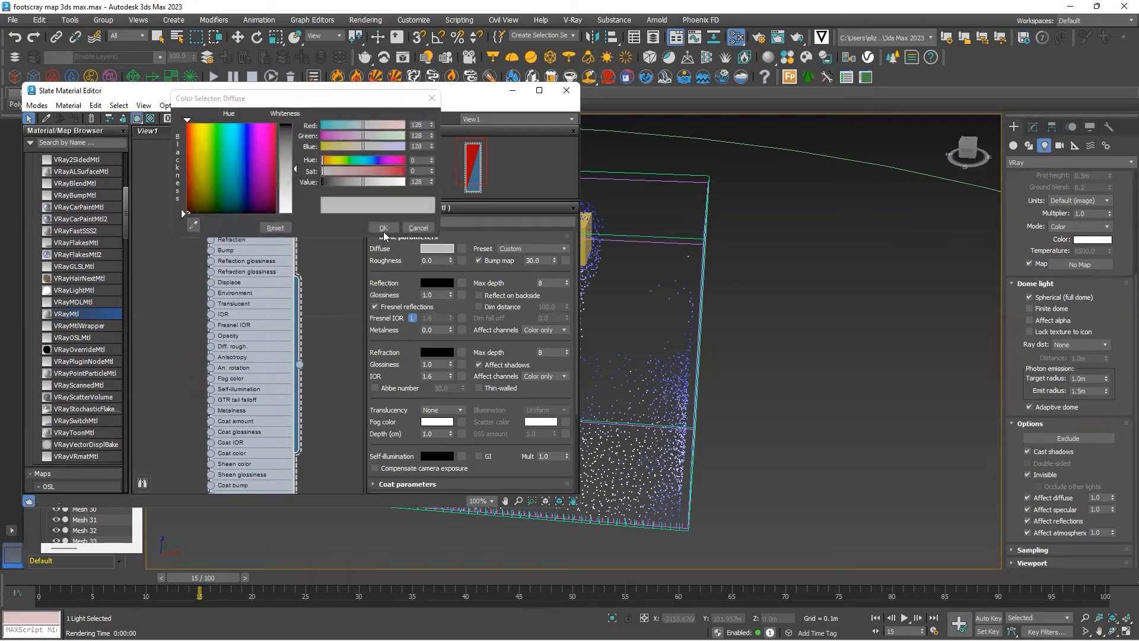
pyautogui.click(285, 126)
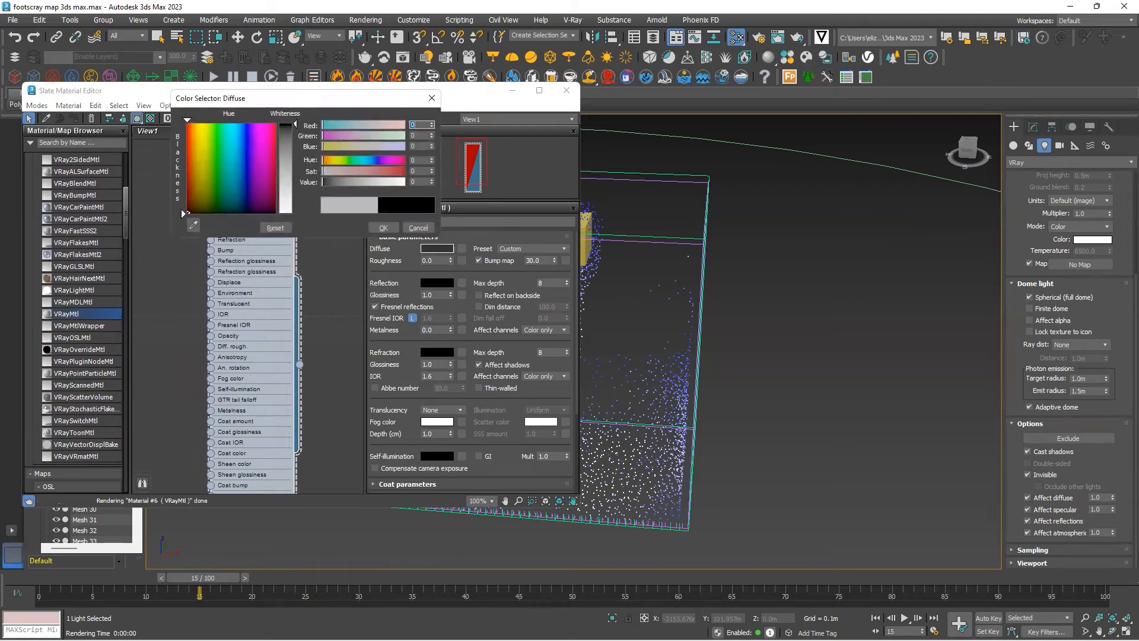
pyautogui.click(384, 228)
pyautogui.click(438, 283)
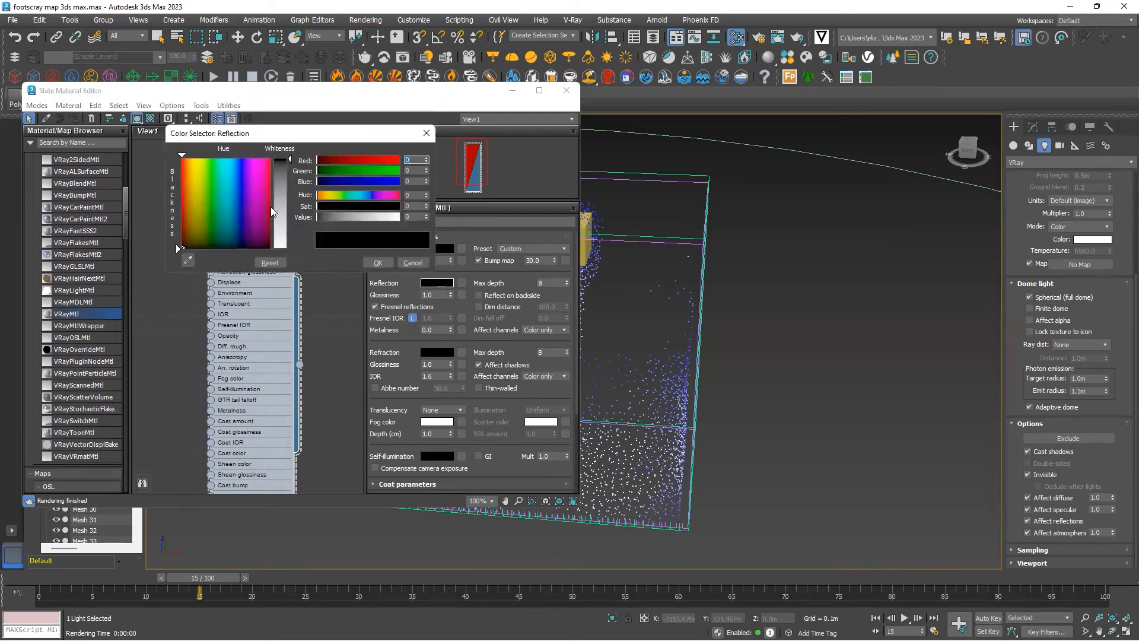
pyautogui.moveTo(279, 206); pyautogui.dragTo(280, 249)
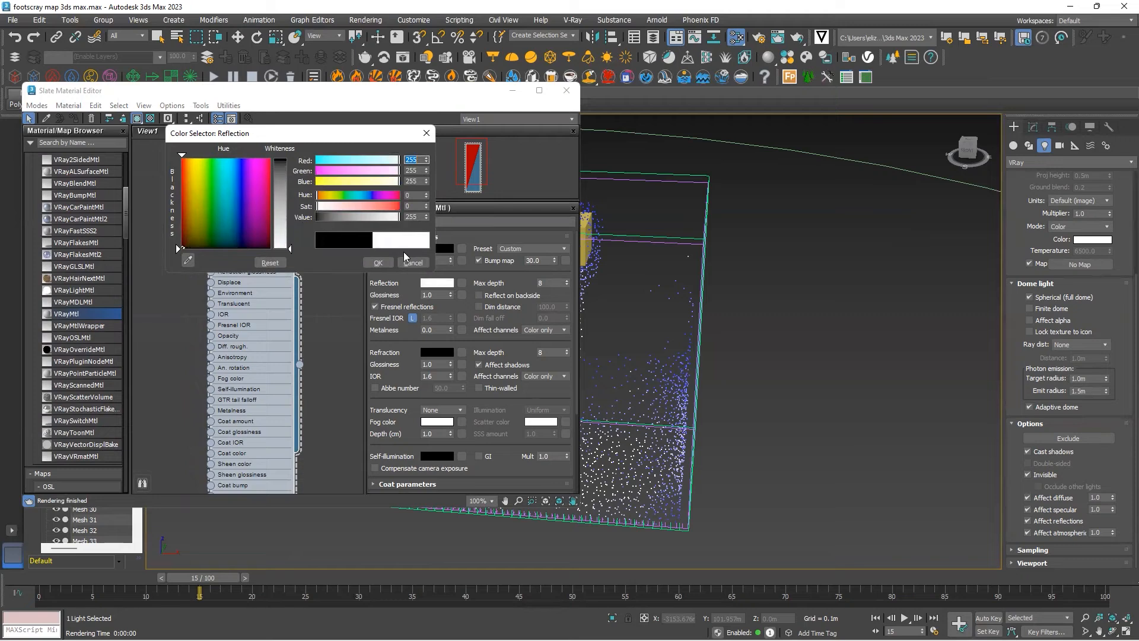
pyautogui.click(377, 263)
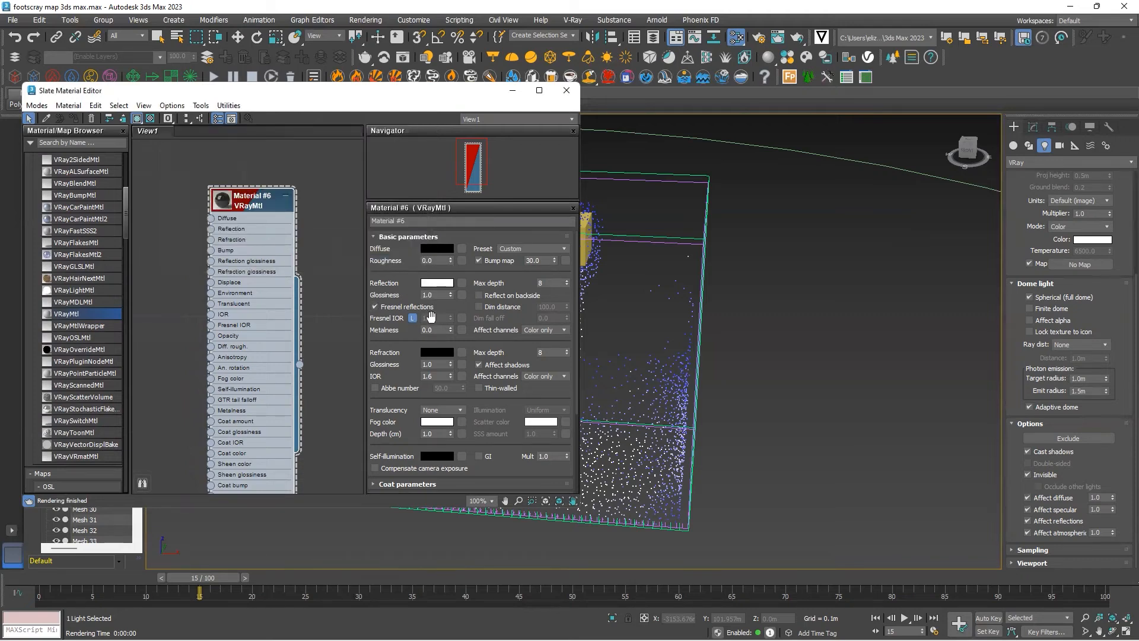
# Set the material's refraction color to white and its refraction IOR to 1.33 for water
pyautogui.click(435, 350)
pyautogui.moveTo(313, 285); pyautogui.dragTo(399, 309)
pyautogui.click(372, 330)
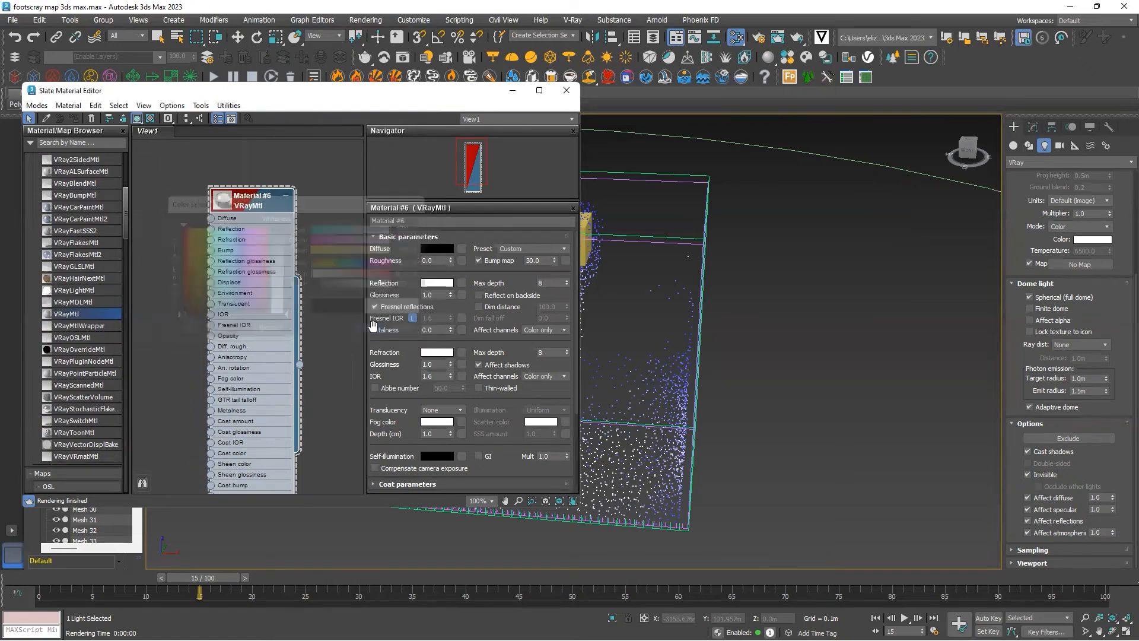
pyautogui.click(438, 376)
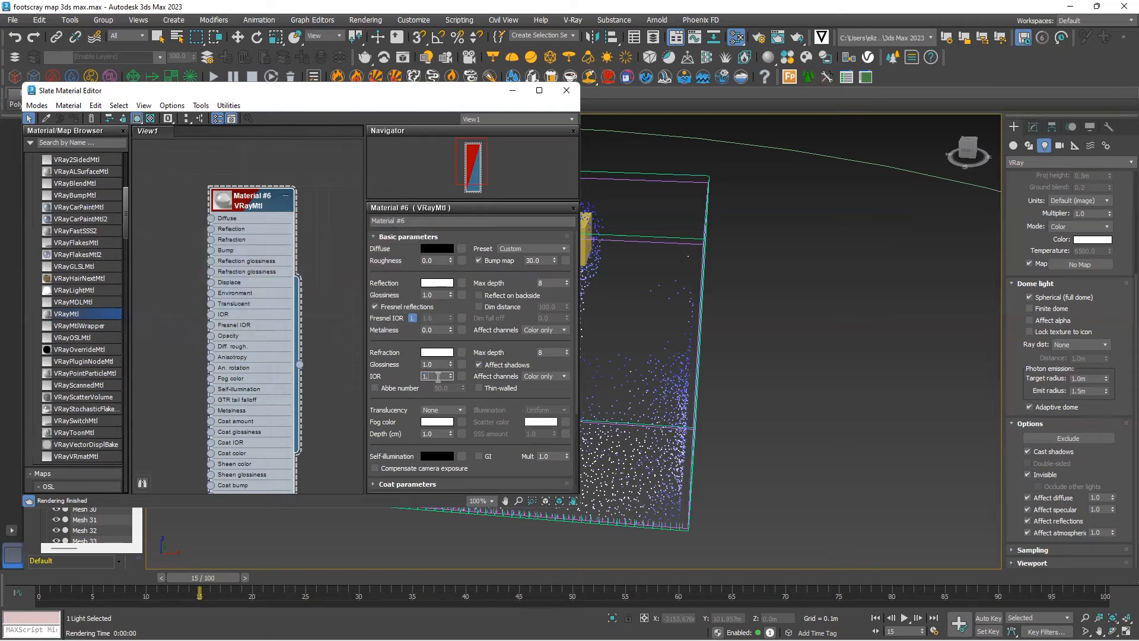
pyautogui.press('Return')
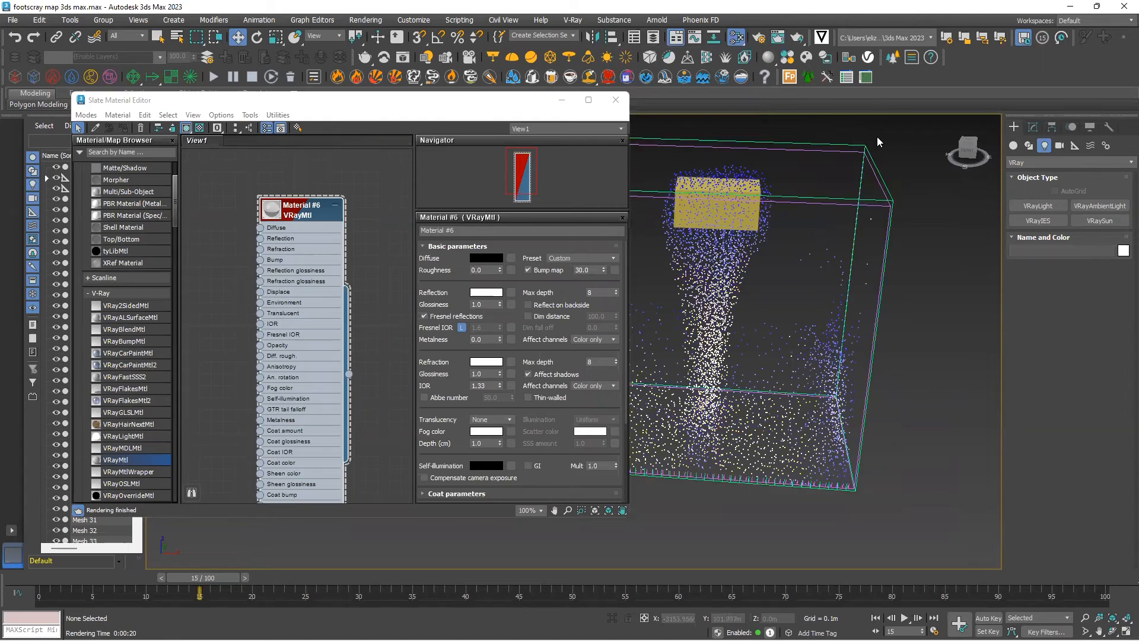
# Assign the water material to the yellow source box, deselect it and render the perspective view with V-Ray
pyautogui.click(721, 215)
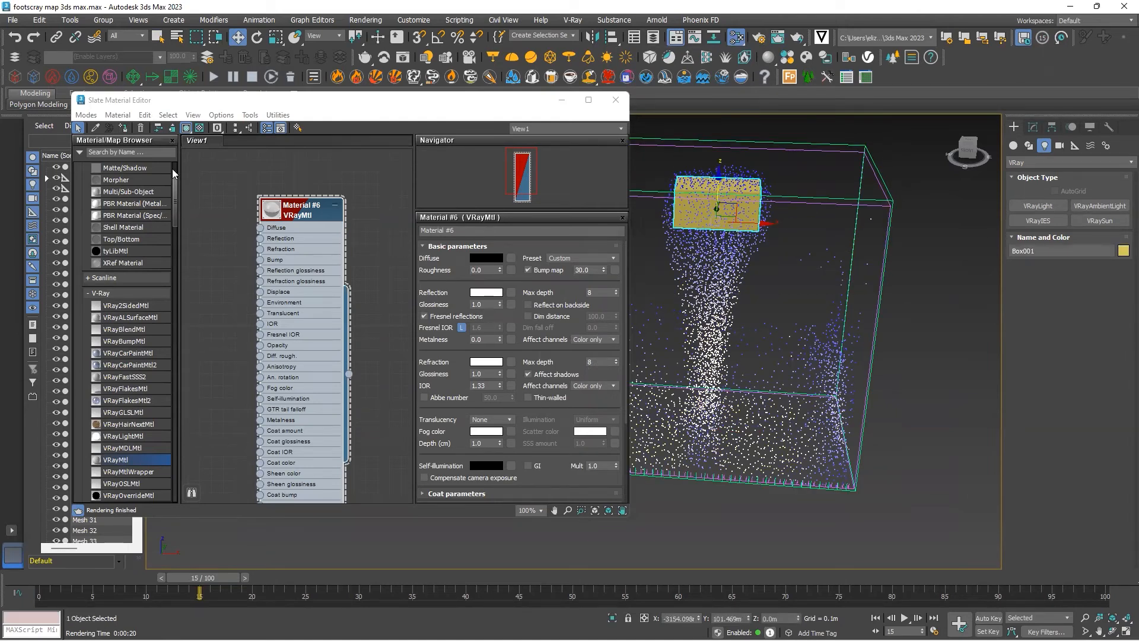
pyautogui.click(124, 127)
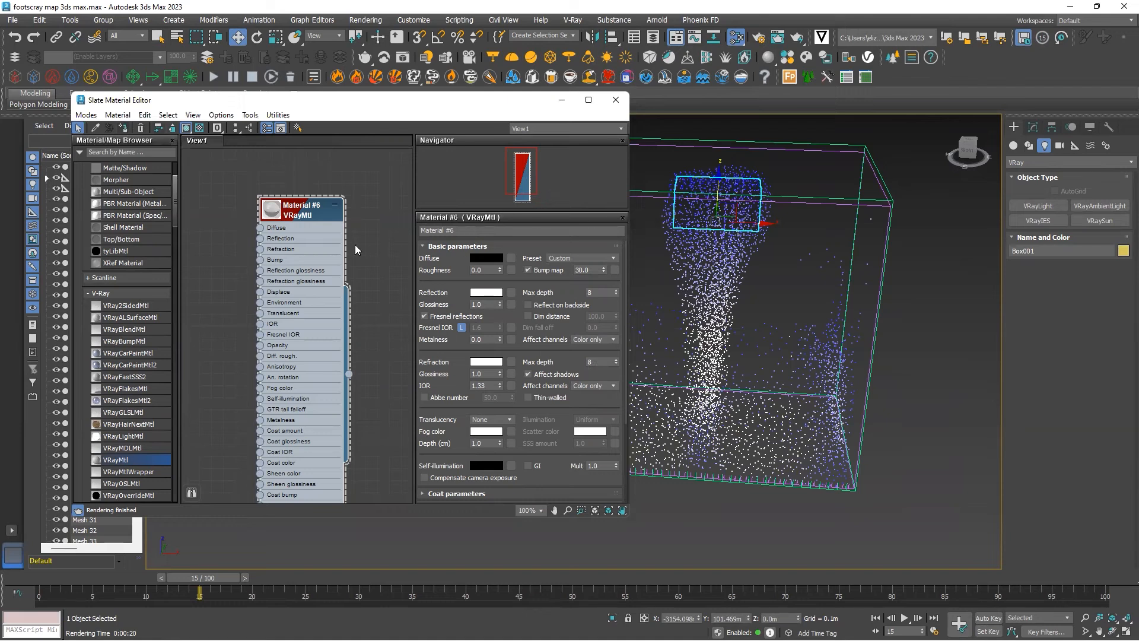
pyautogui.click(851, 185)
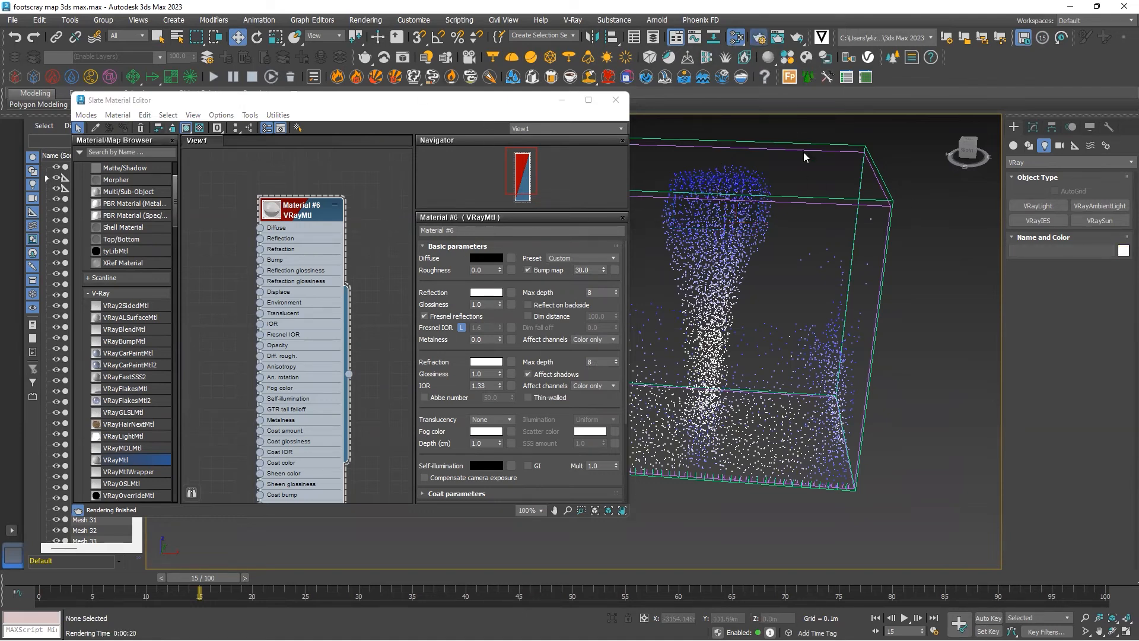
pyautogui.press('F10')
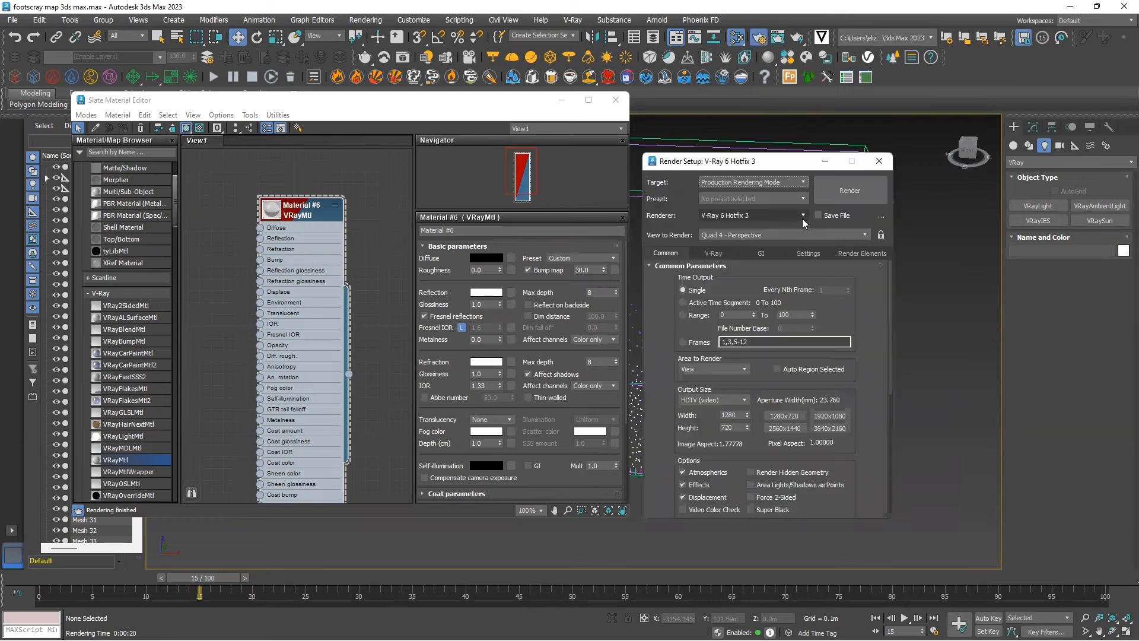
pyautogui.click(840, 191)
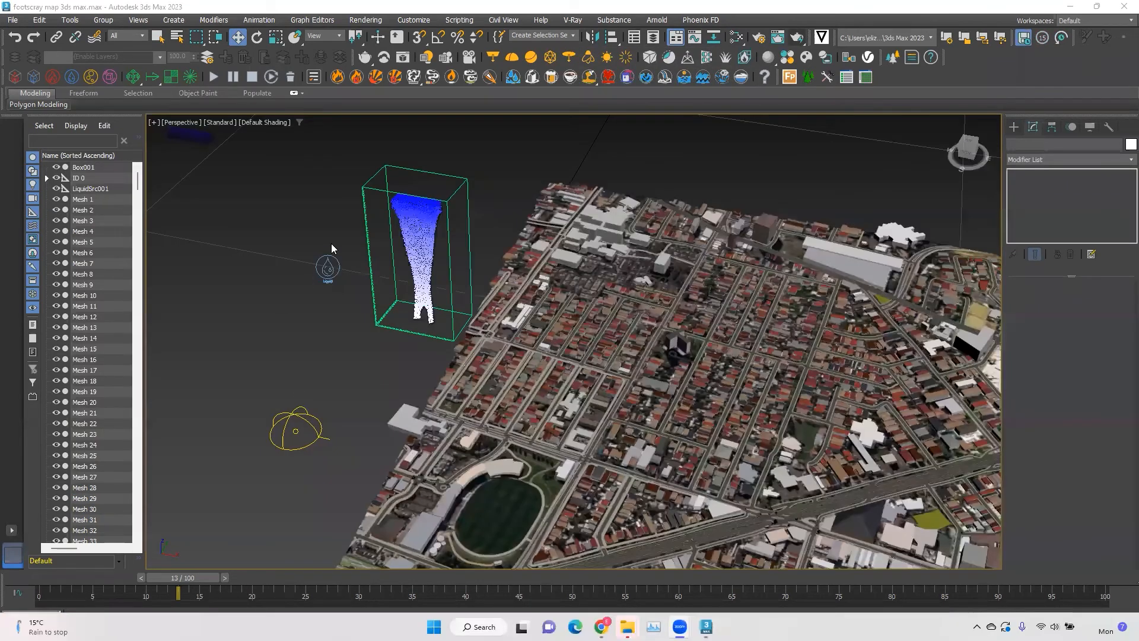
# Select the Phoenix liquid simulator beside the city map and rotate it so its container tilts steeply backward
pyautogui.scroll(3, 331, 243)
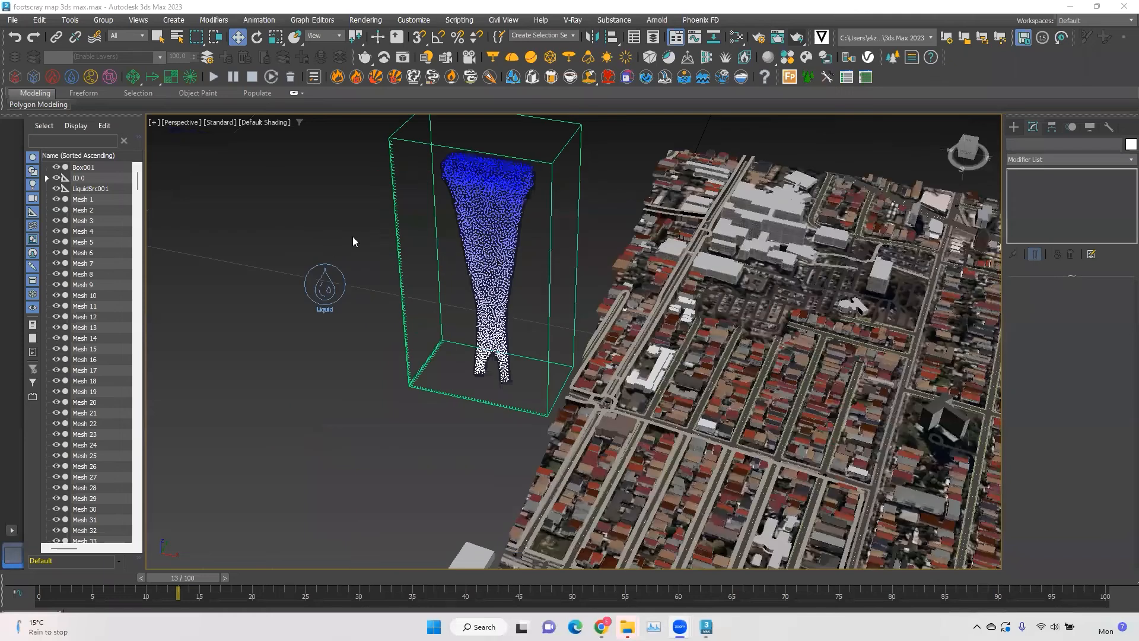
pyautogui.scroll(-3, 352, 241)
pyautogui.scroll(2, 382, 212)
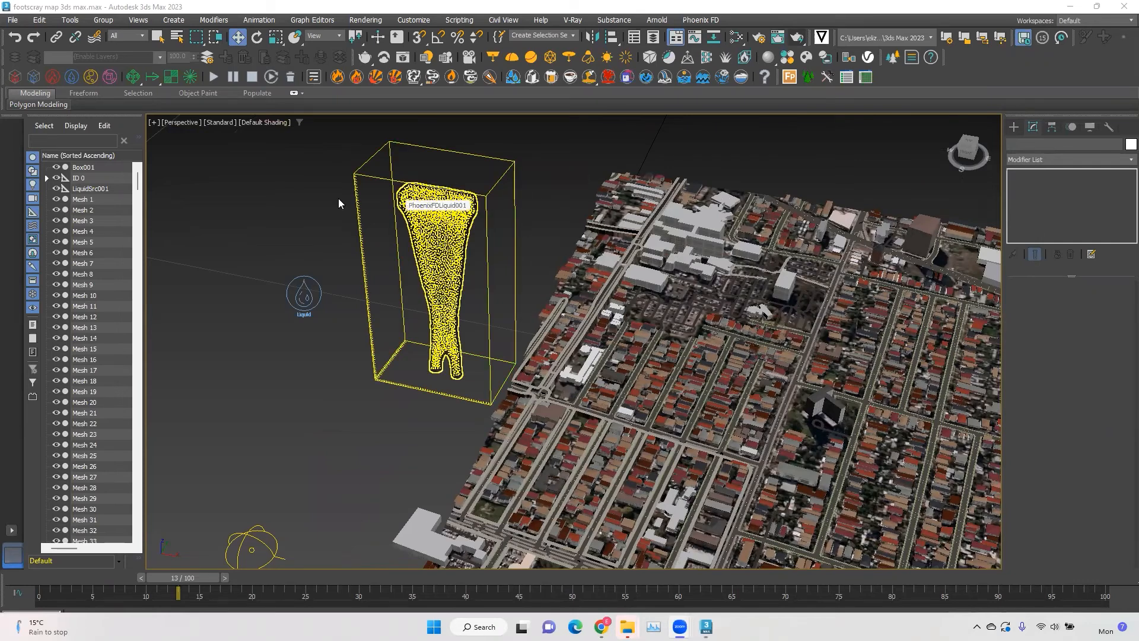
pyautogui.click(256, 37)
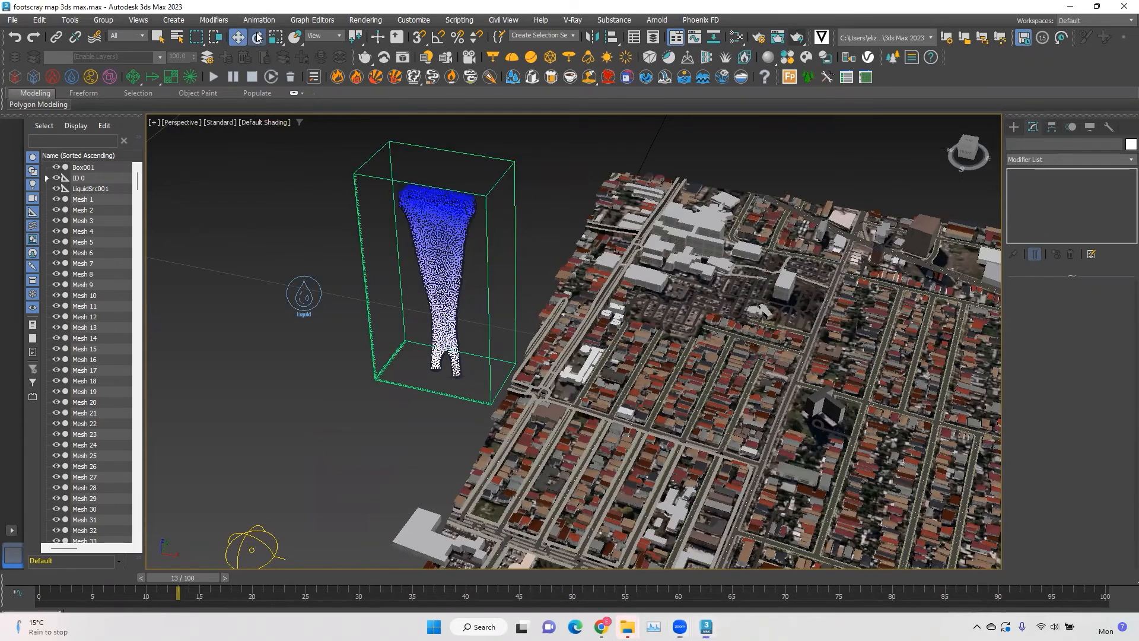
pyautogui.click(477, 194)
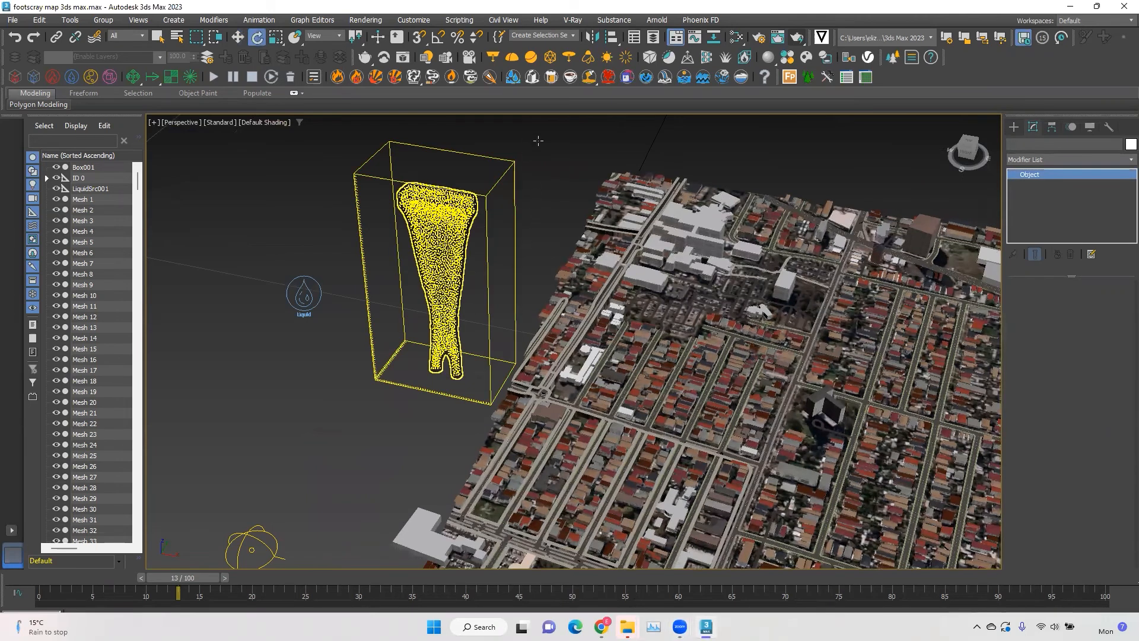
pyautogui.click(473, 267)
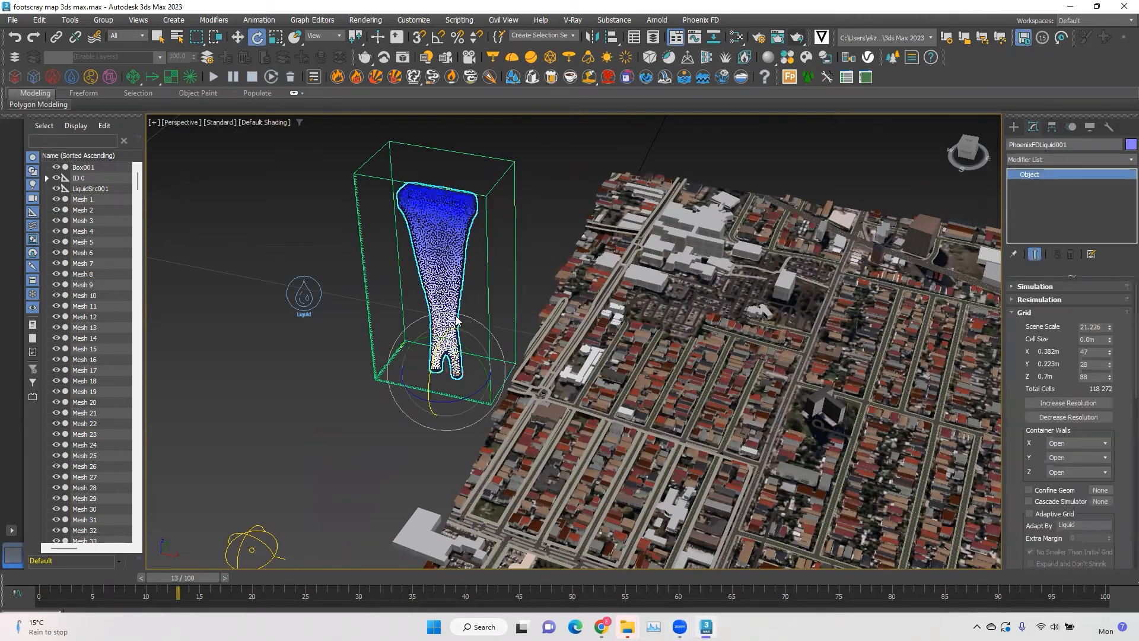
pyautogui.moveTo(430, 383); pyautogui.dragTo(445, 286)
# Move the tilted liquid simulator along X onto the city map and turn it slightly about the vertical axis
pyautogui.click(237, 37)
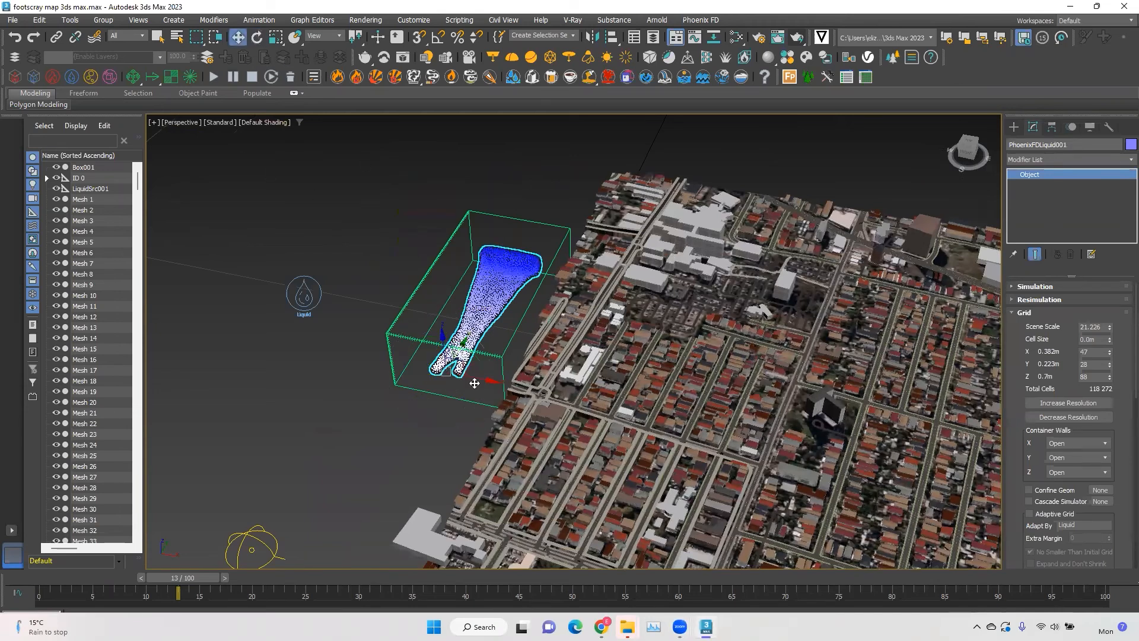
pyautogui.moveTo(490, 383); pyautogui.dragTo(661, 425)
pyautogui.click(257, 37)
pyautogui.moveTo(623, 439); pyautogui.dragTo(603, 437)
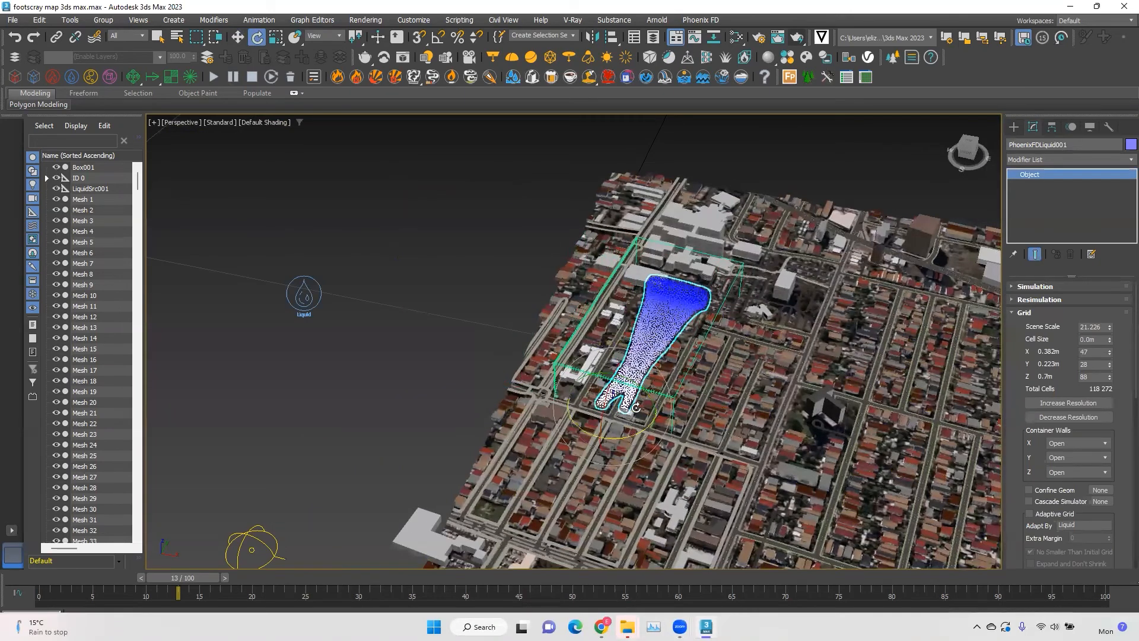
pyautogui.click(237, 37)
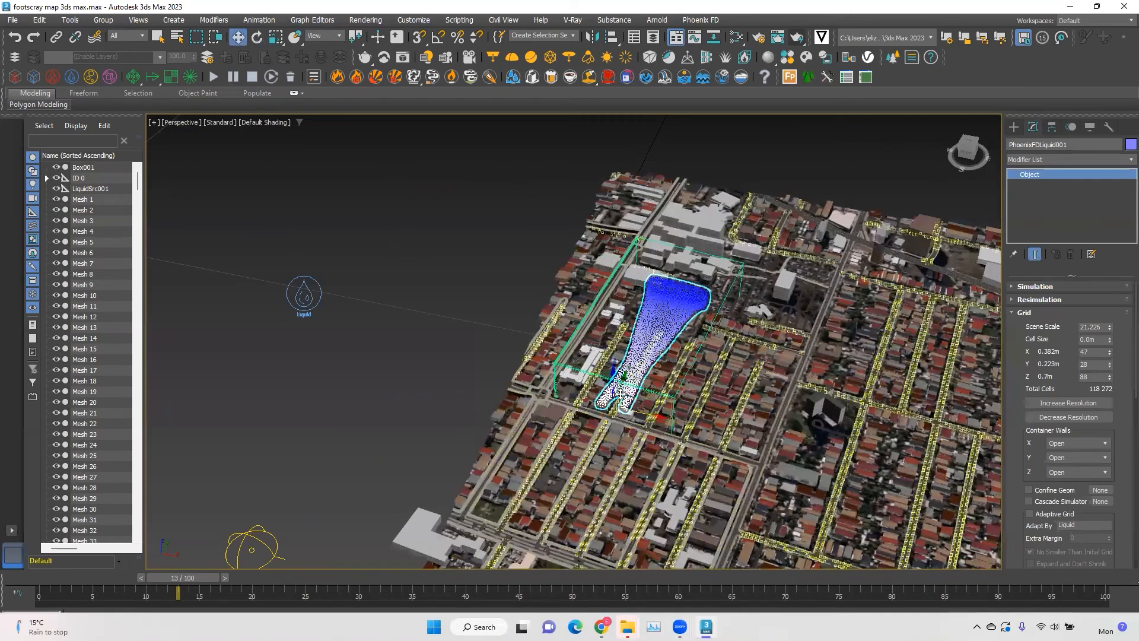
pyautogui.scroll(2, 664, 355)
pyautogui.scroll(1, 665, 355)
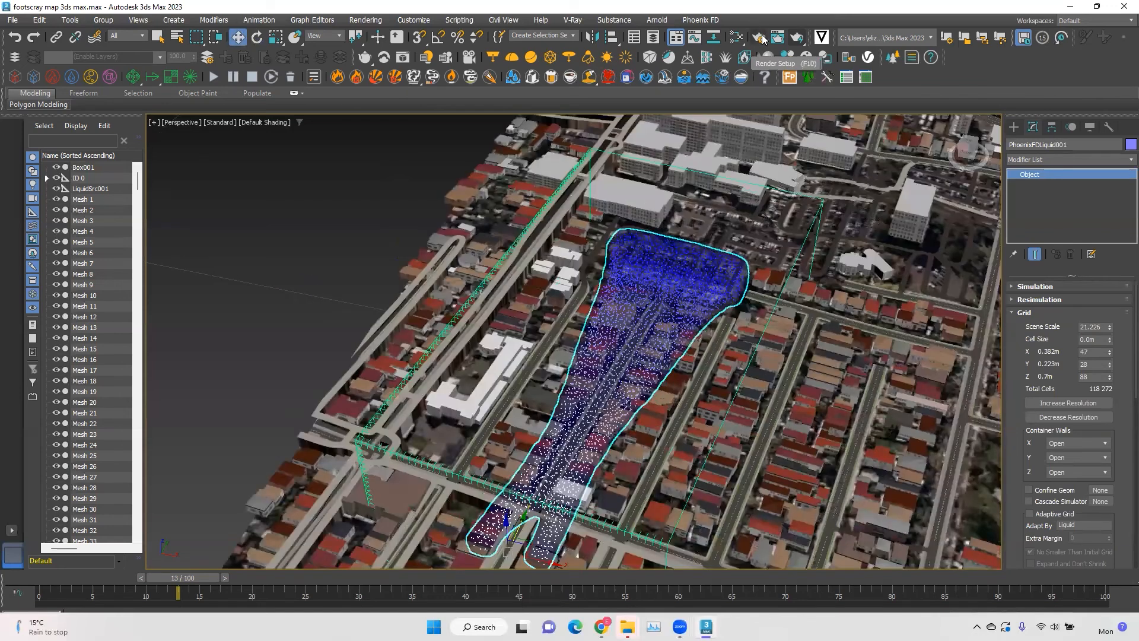
# Check the water material's diffuse color without changing it, close the material editor and render the perspective view
pyautogui.click(736, 37)
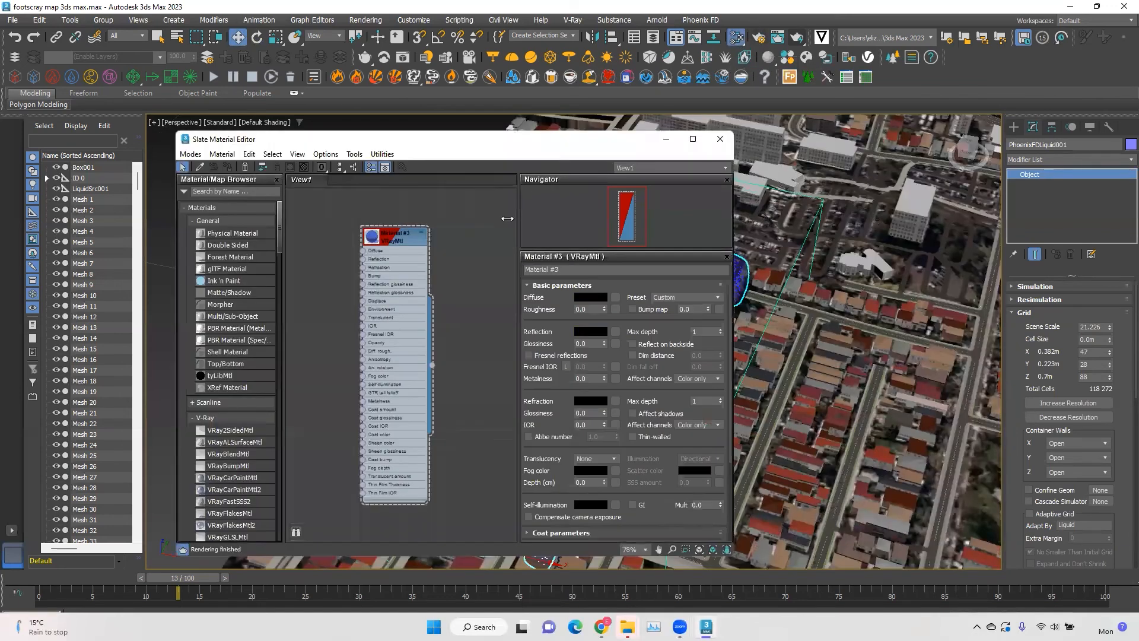
pyautogui.click(593, 298)
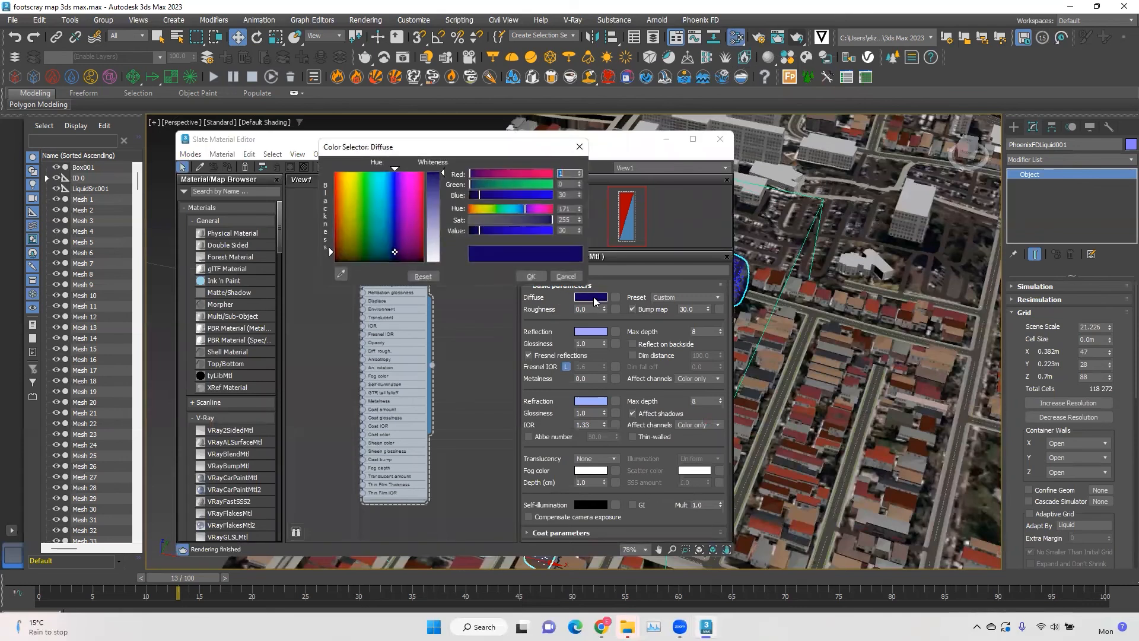
pyautogui.click(537, 282)
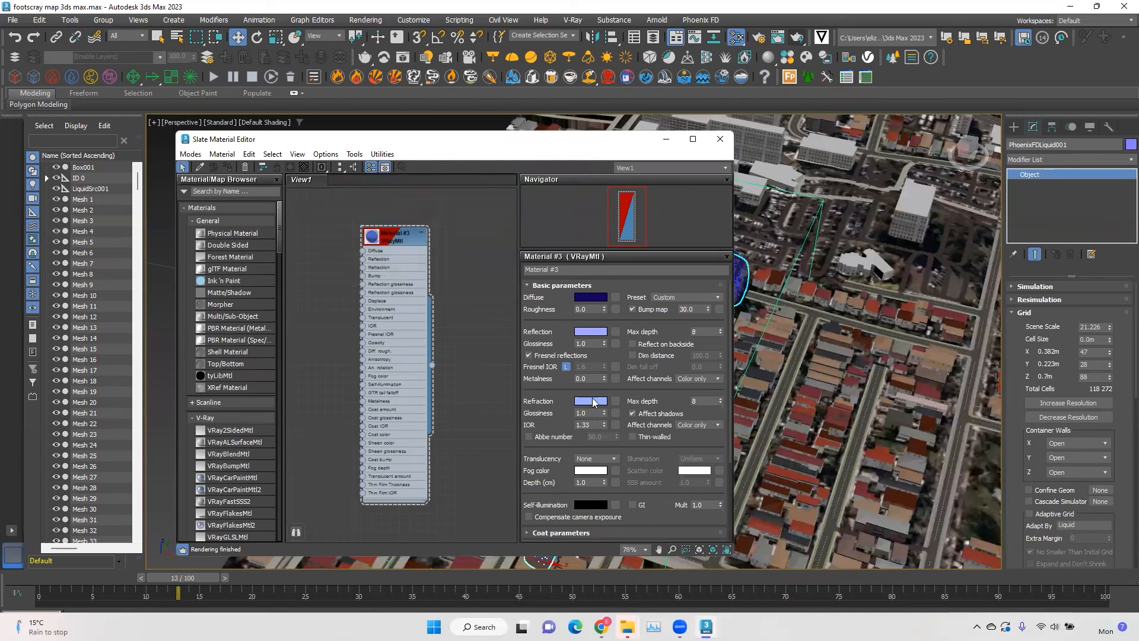
pyautogui.click(716, 143)
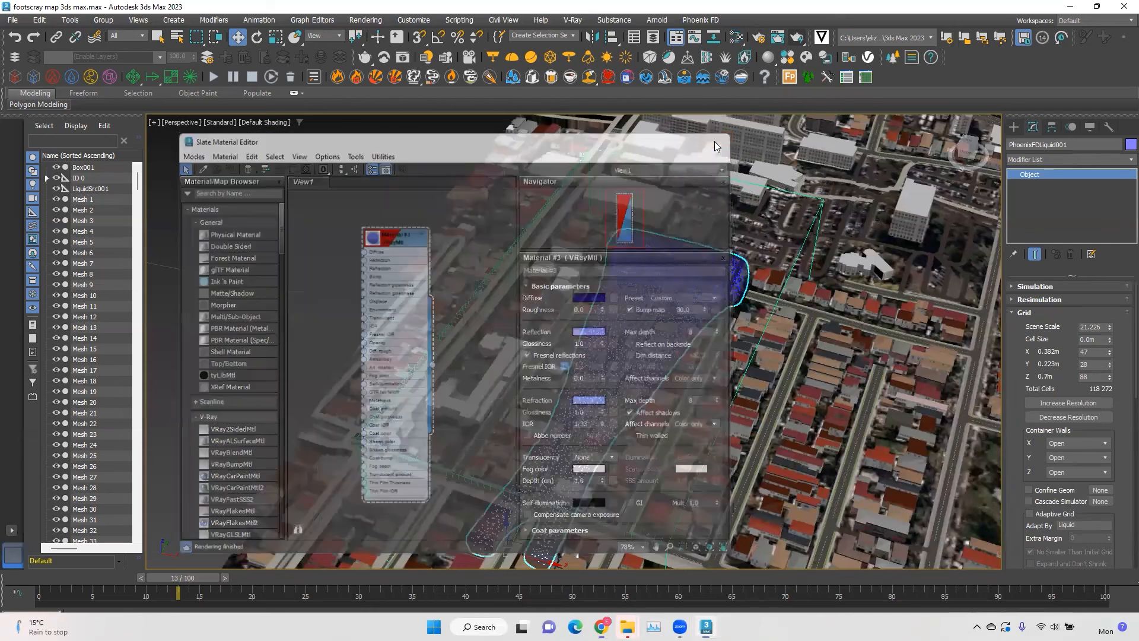
pyautogui.click(796, 38)
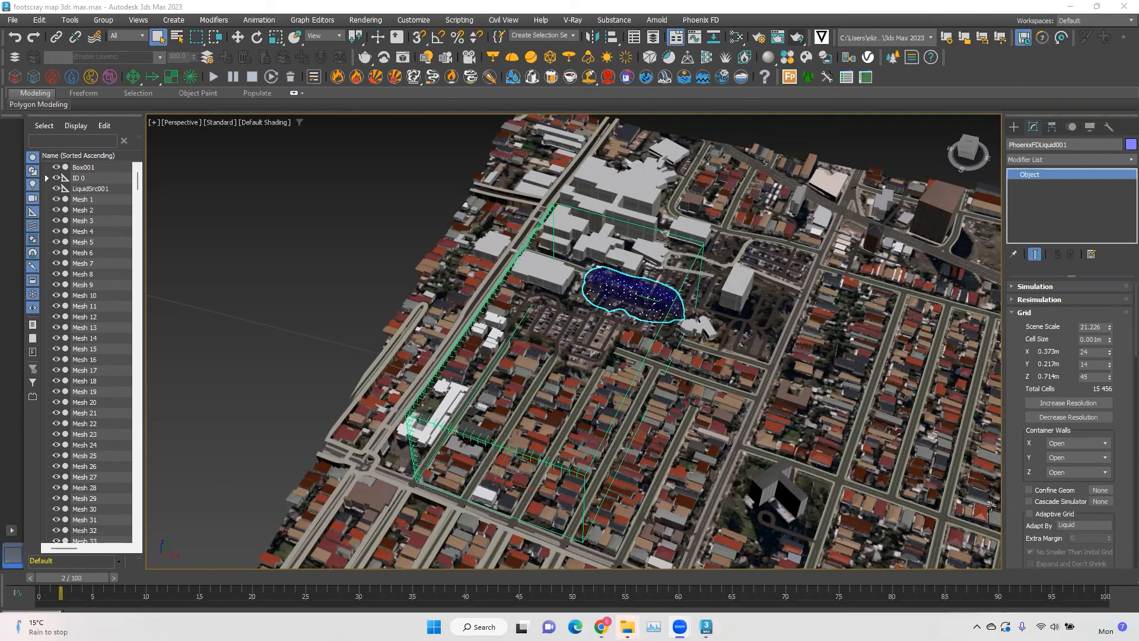
# Set the liquid simulator's X and Y container walls to Jammed Both
pyautogui.click(1064, 442)
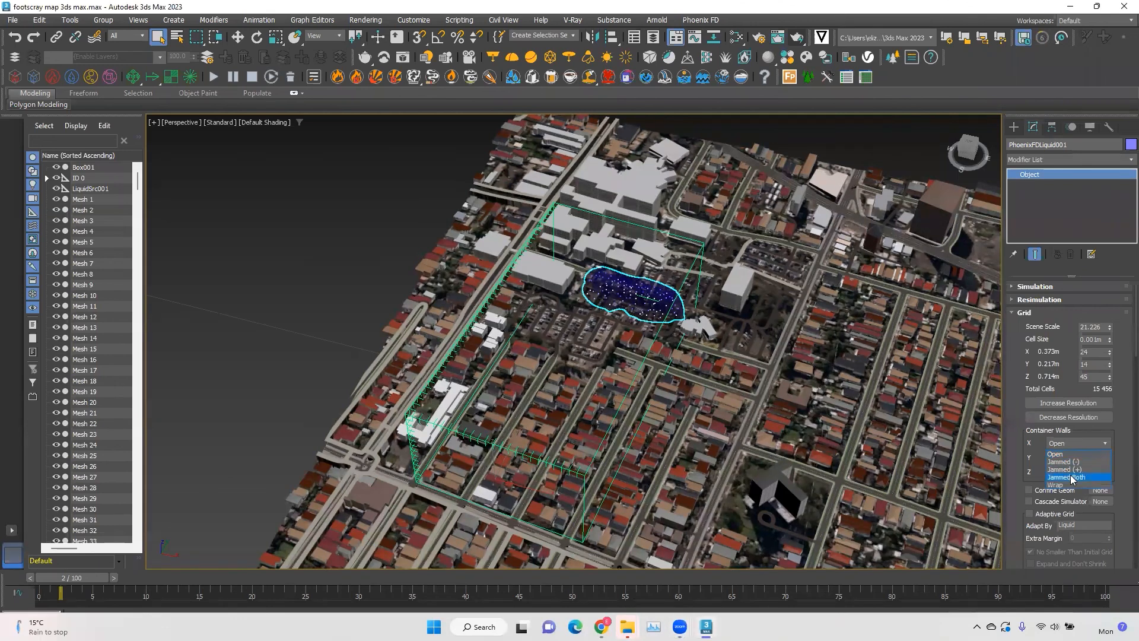
pyautogui.click(1068, 457)
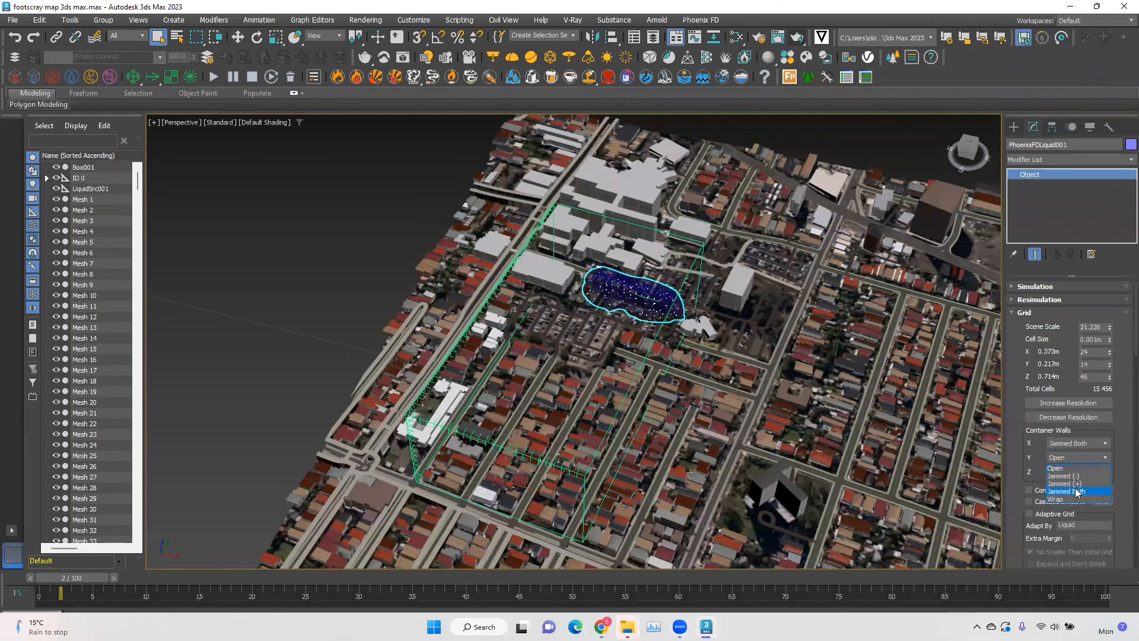
pyautogui.click(1077, 491)
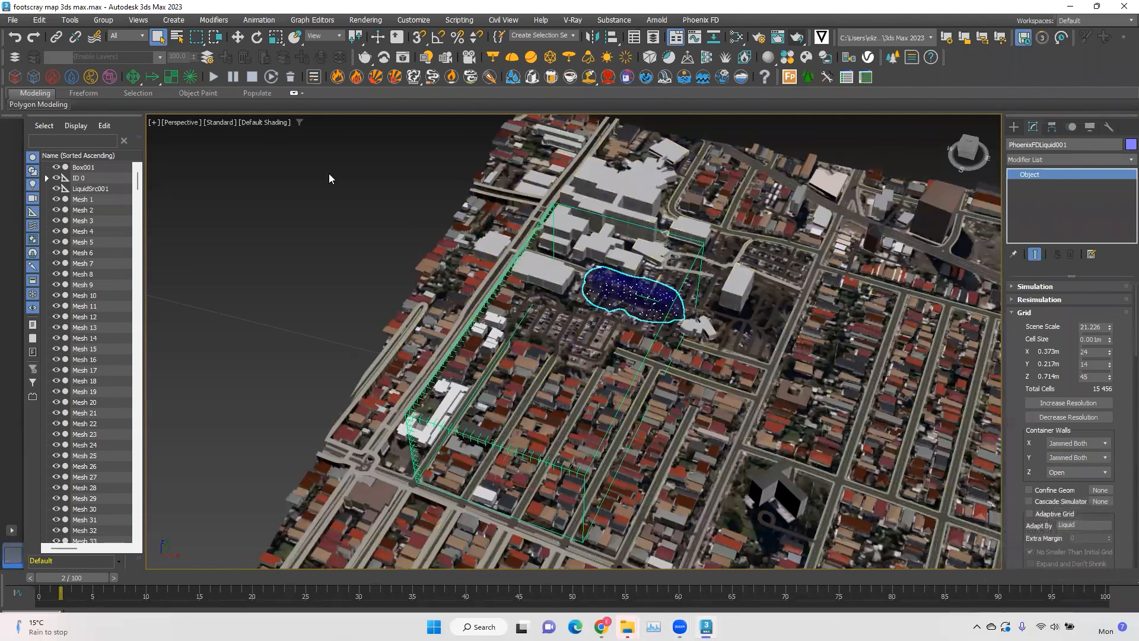
# Run the Phoenix liquid simulation with the new container walls and watch the liquid over the city map up close
pyautogui.click(211, 79)
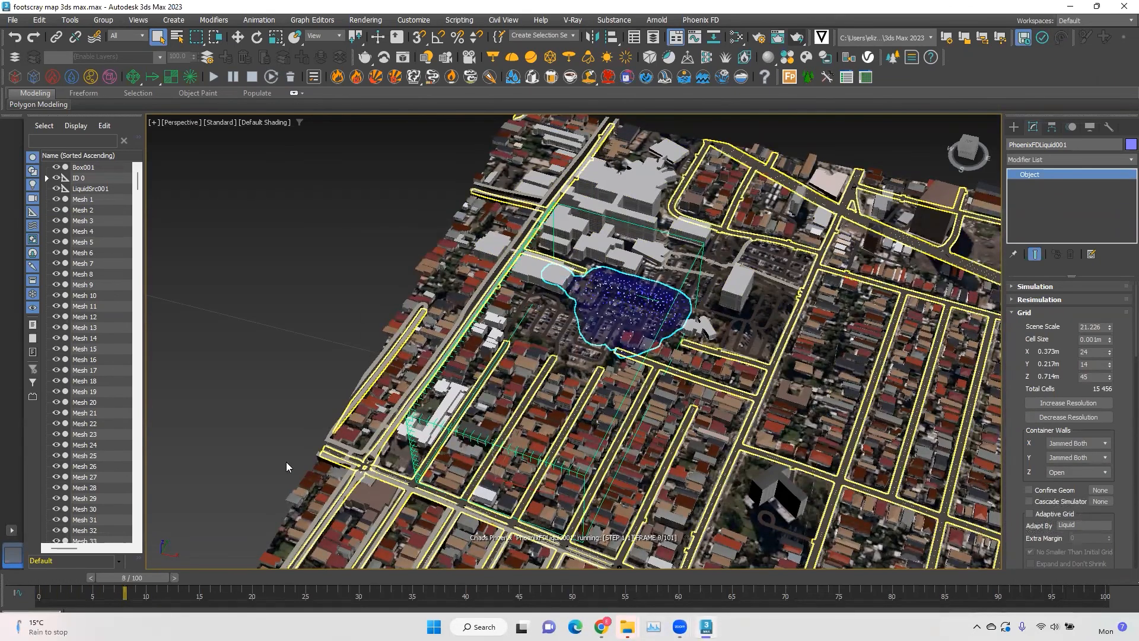
pyautogui.scroll(3, 207, 415)
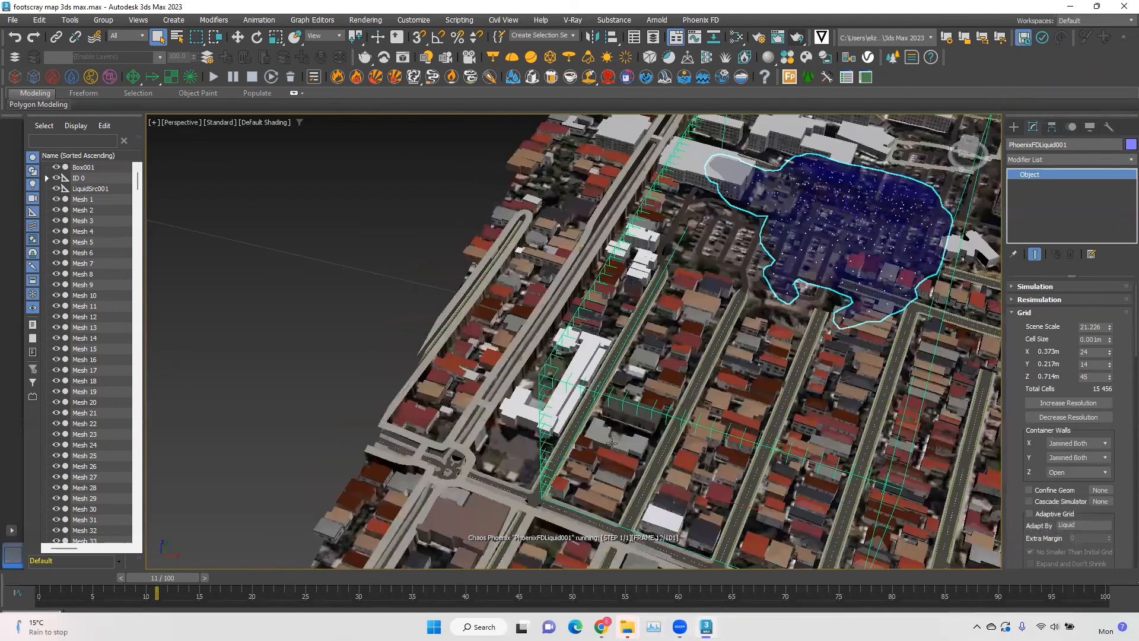
pyautogui.scroll(3, 601, 437)
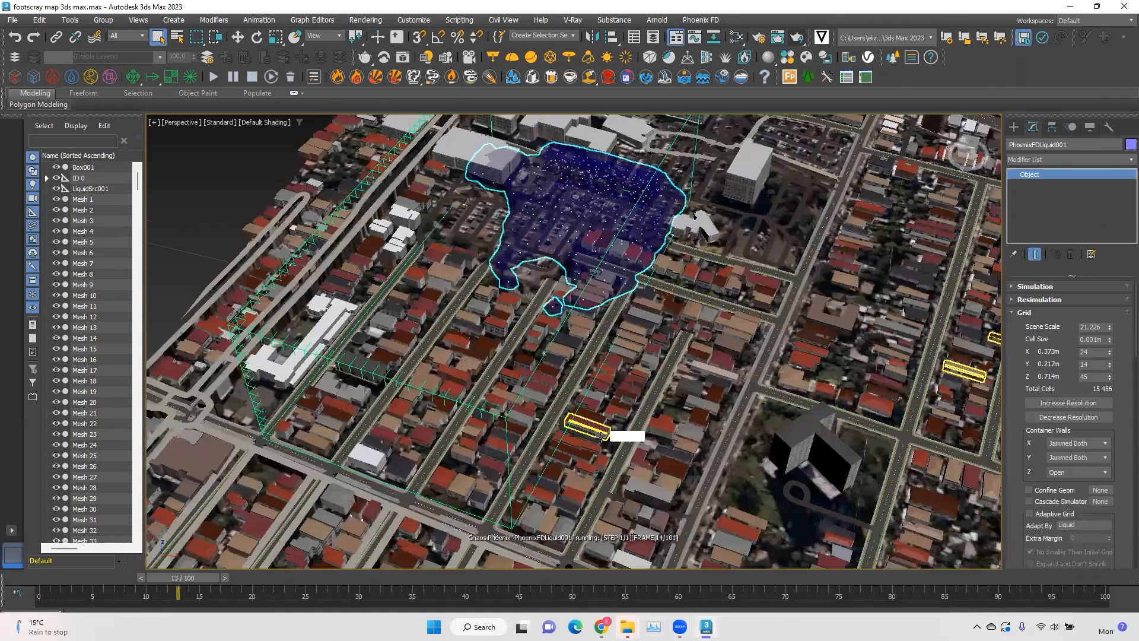